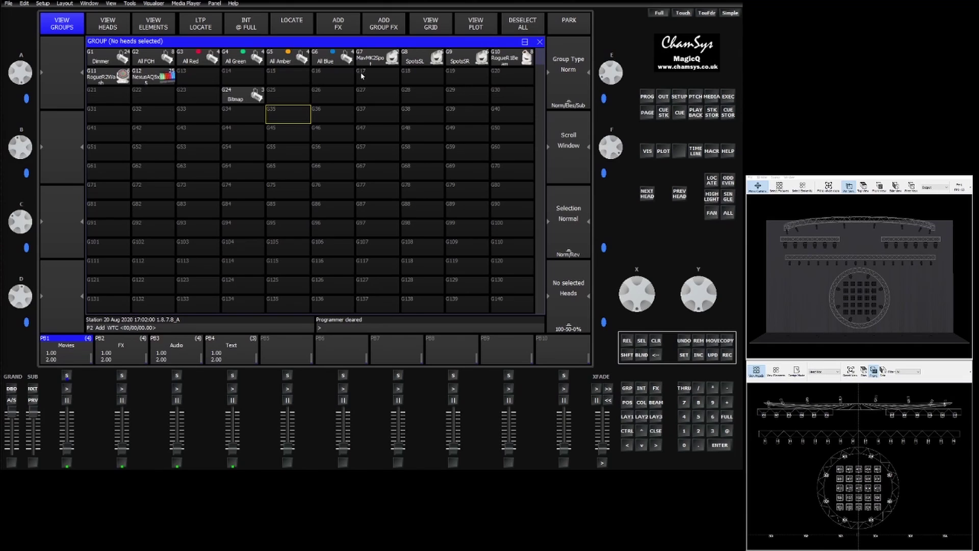
- Set the grid size of the MavMK2Spot group (G7) to 18/1
click(662, 98)
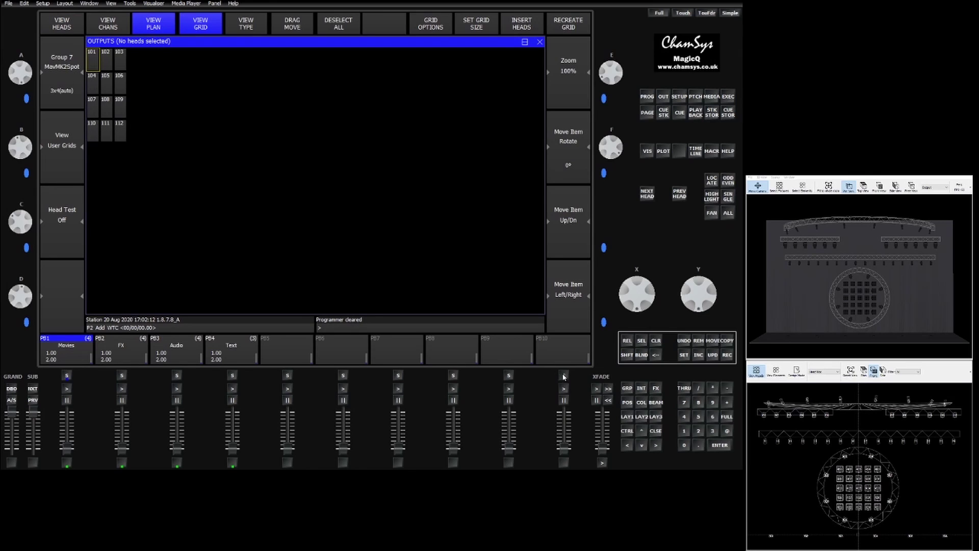
click(625, 389)
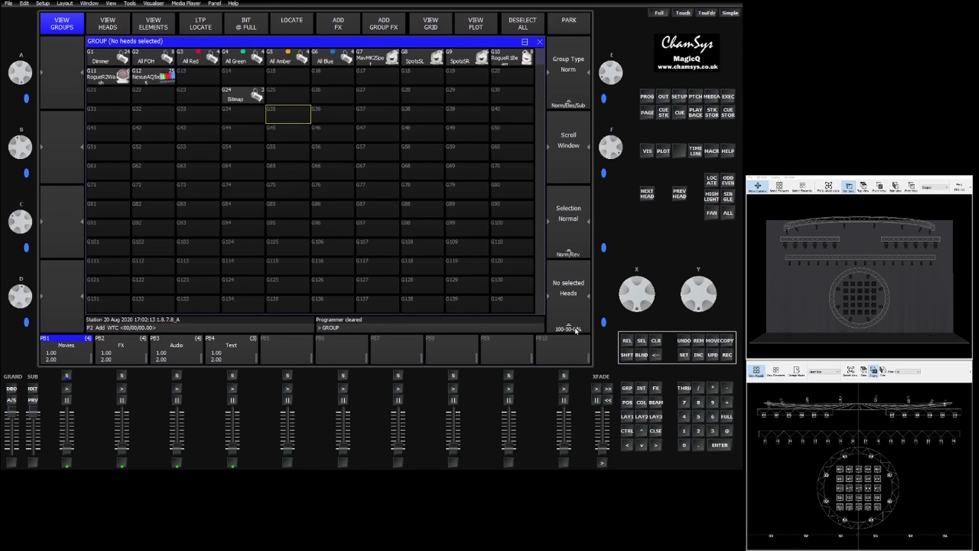
click(378, 58)
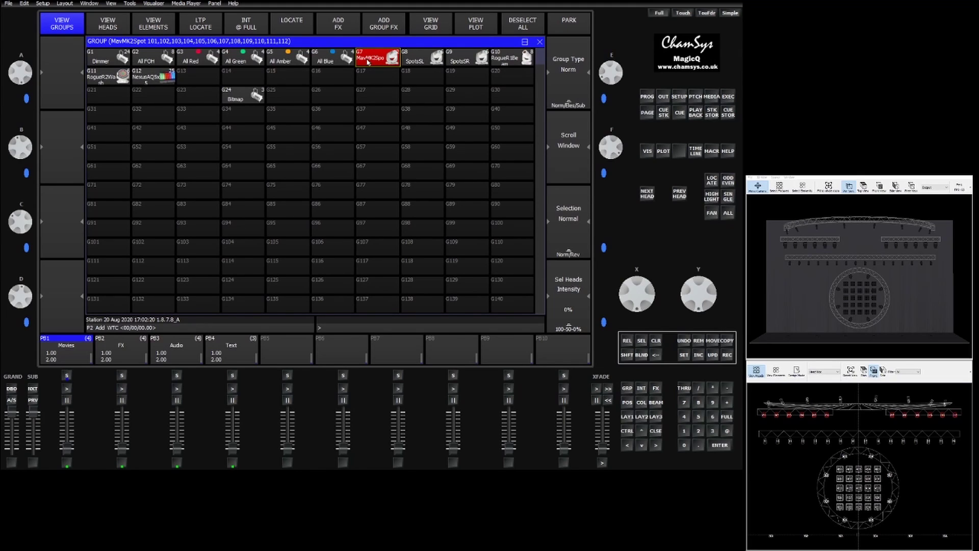
click(432, 26)
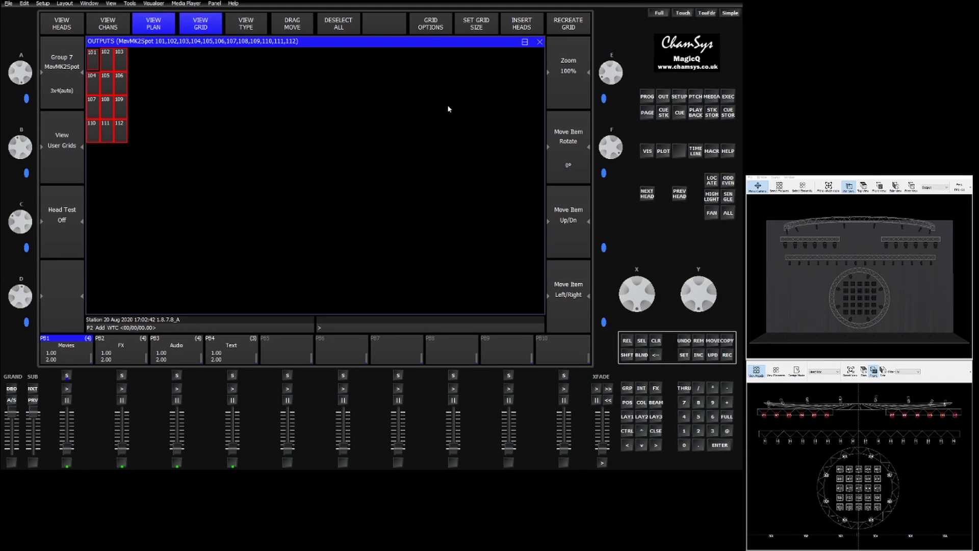
click(477, 26)
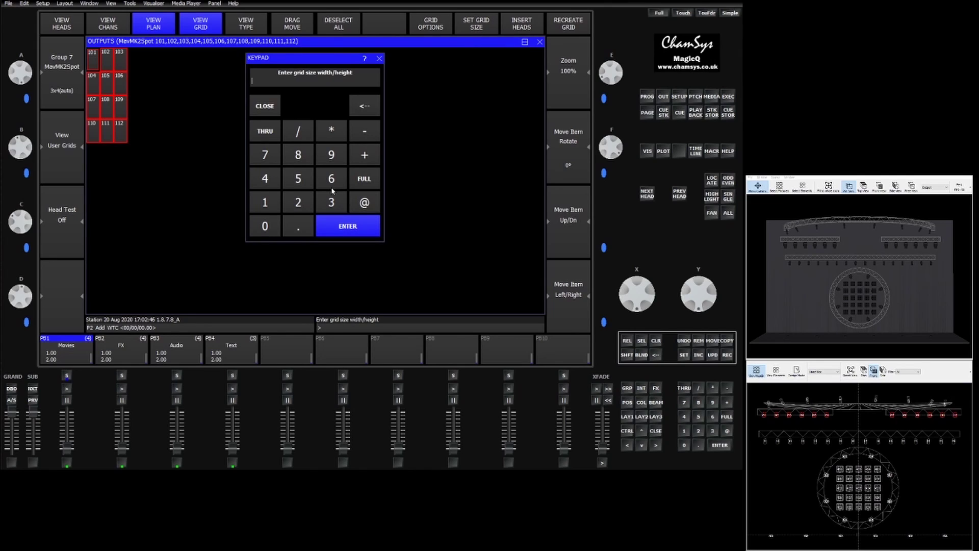
text(18/1)
key(Return)
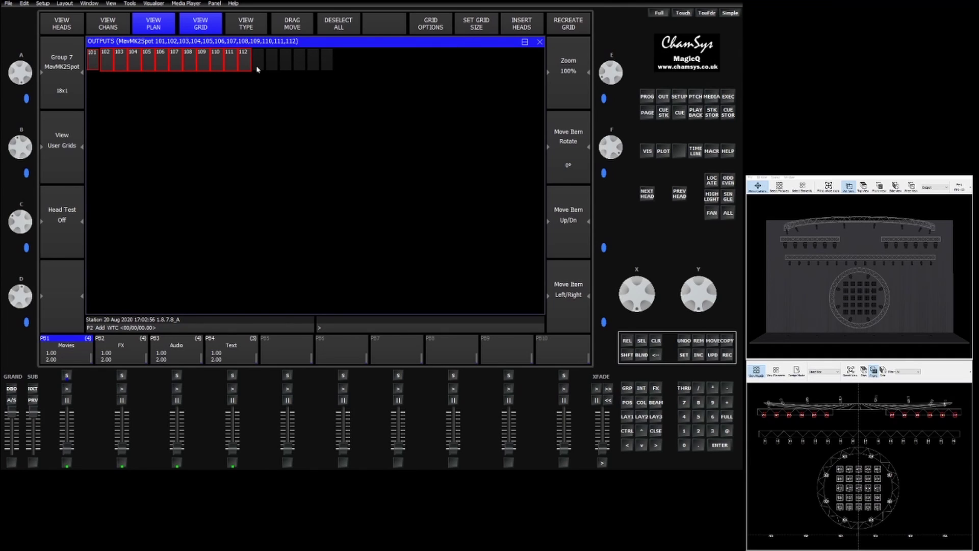
drag(258, 61, 328, 61)
drag(91, 58, 249, 71)
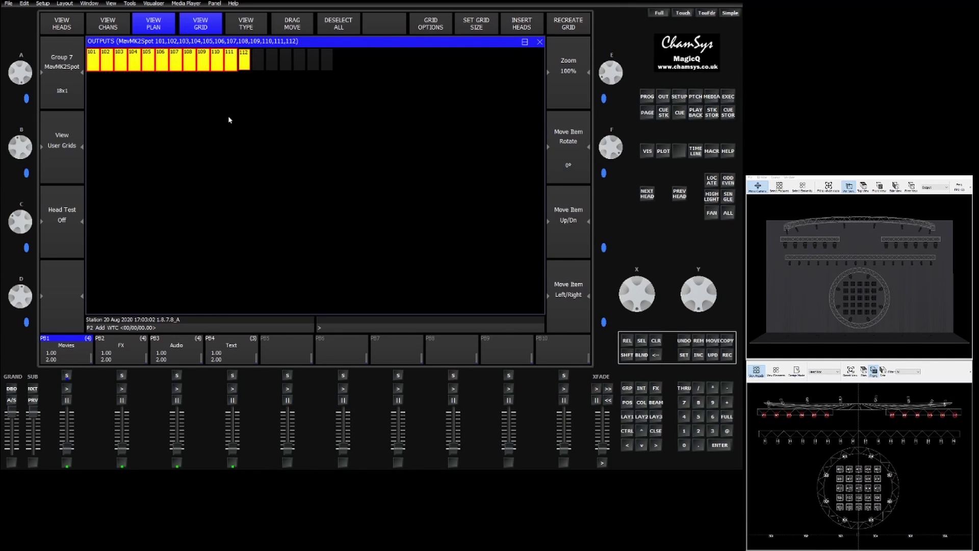
click(262, 59)
- Enable drag move in the grid and move heads 112, 111 and 110 to the last three cells of the row
click(292, 25)
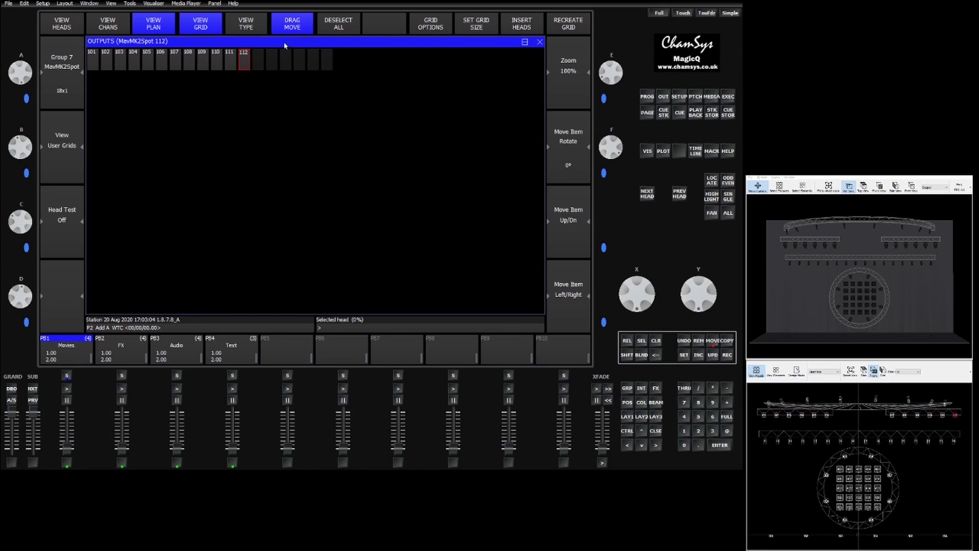
click(245, 61)
click(327, 60)
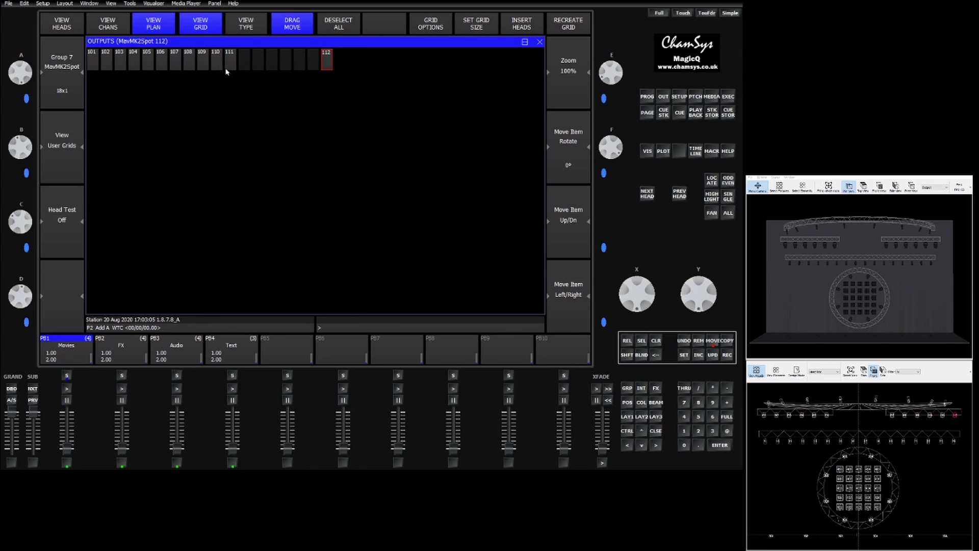
click(231, 63)
click(312, 67)
click(220, 63)
click(299, 61)
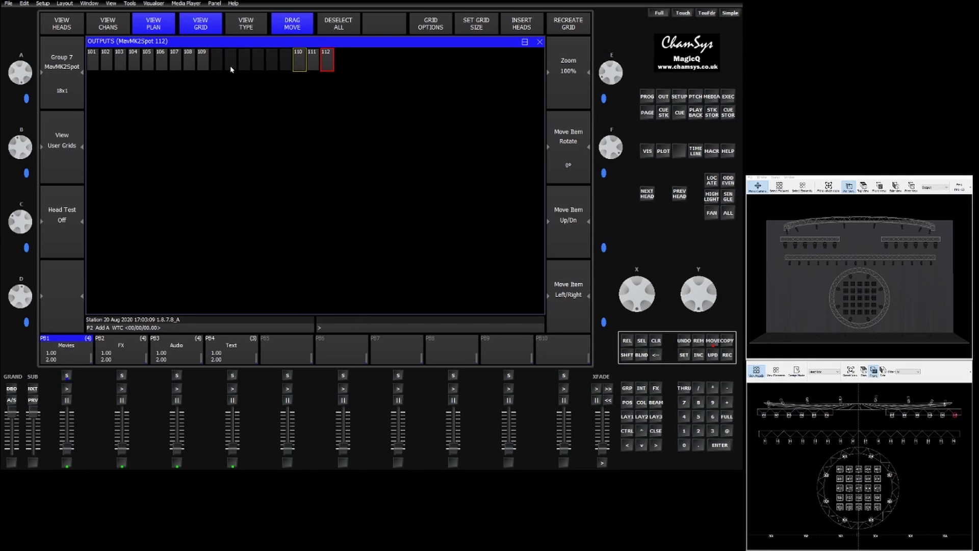
- Move heads 109, 108 and 107 from the row's first block towards the cells just before head 110
click(201, 61)
click(284, 61)
click(189, 61)
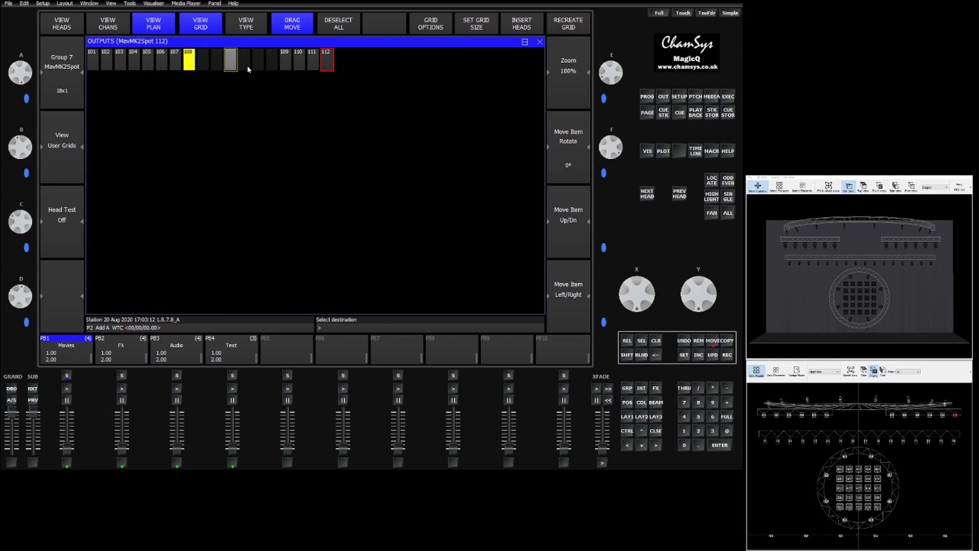
click(272, 62)
click(175, 61)
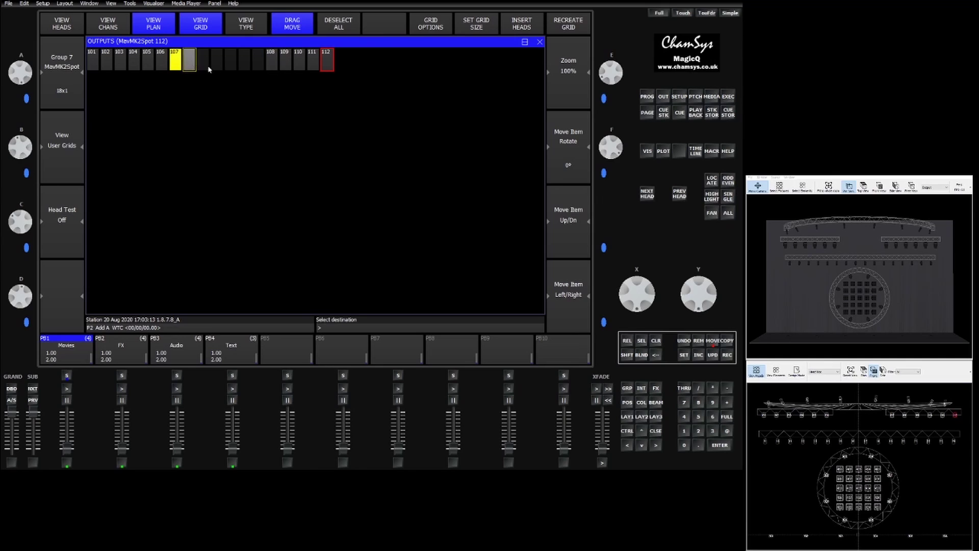
click(266, 65)
- Reposition heads 107 and 108 so they sit in order directly before head 109 in the single row
click(96, 85)
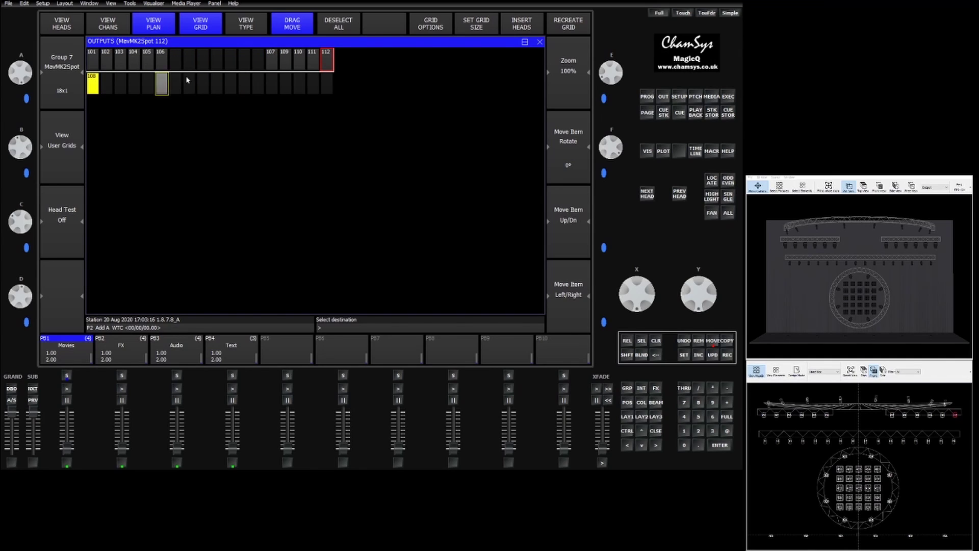
click(257, 62)
click(272, 61)
click(250, 64)
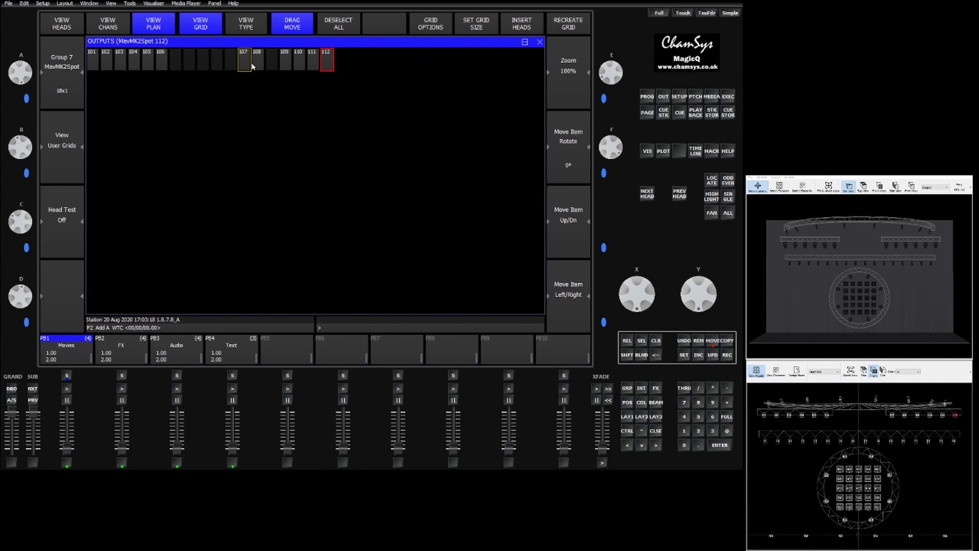
click(250, 64)
click(244, 64)
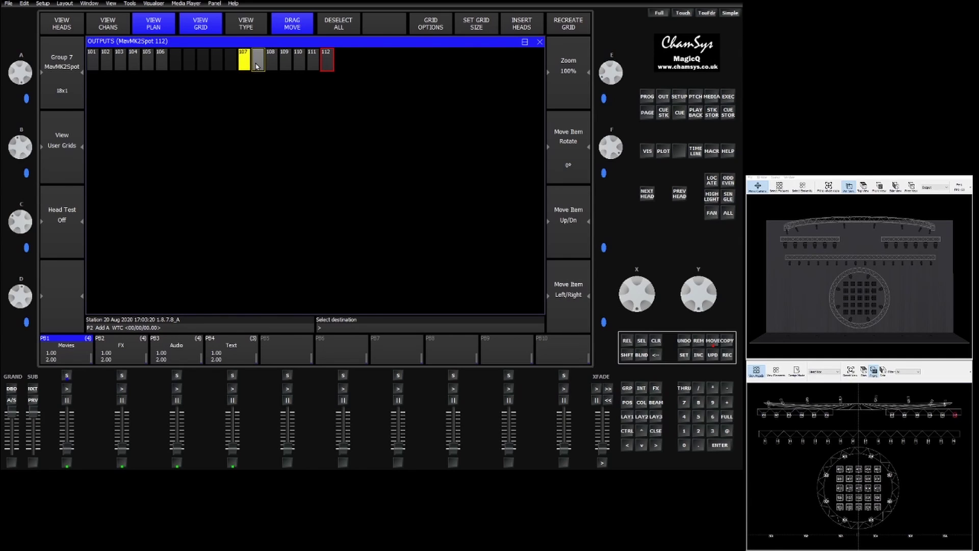
click(258, 64)
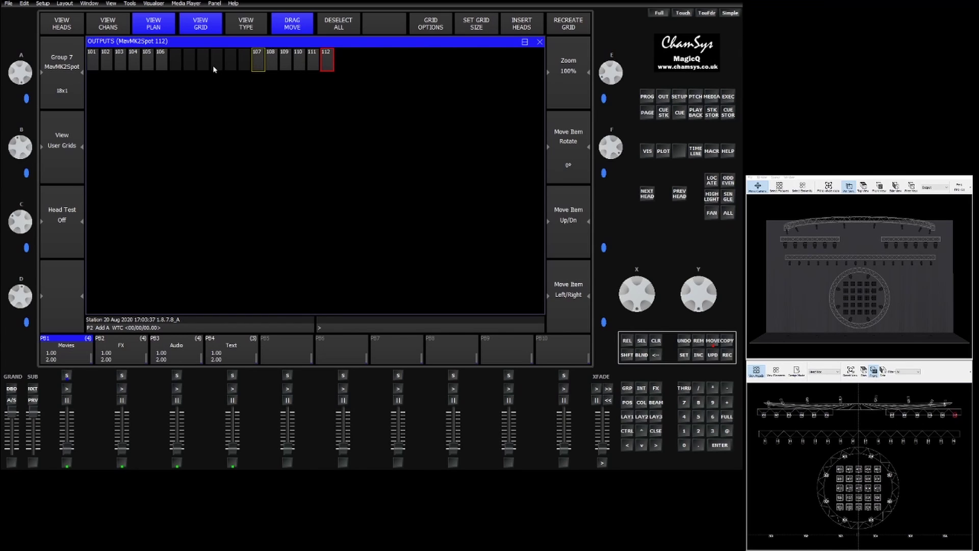
- Locate all MavMK2Spot heads from a cleared programmer and show their layout in the plan view
click(194, 25)
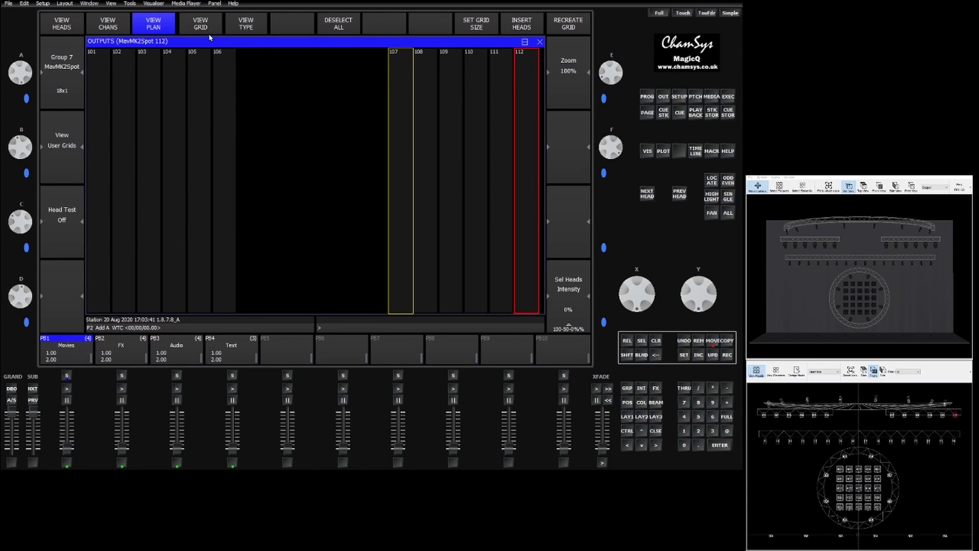
click(656, 341)
click(627, 390)
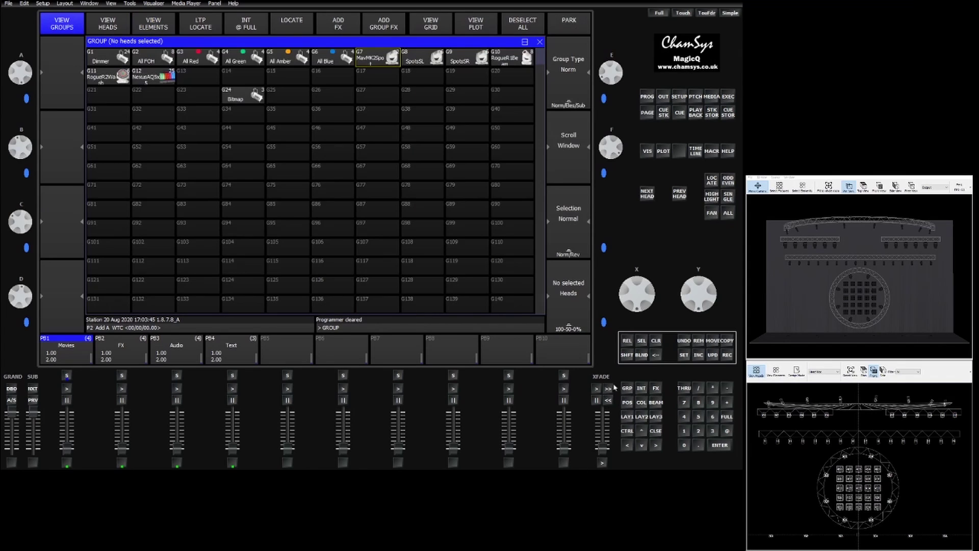
click(375, 65)
click(293, 24)
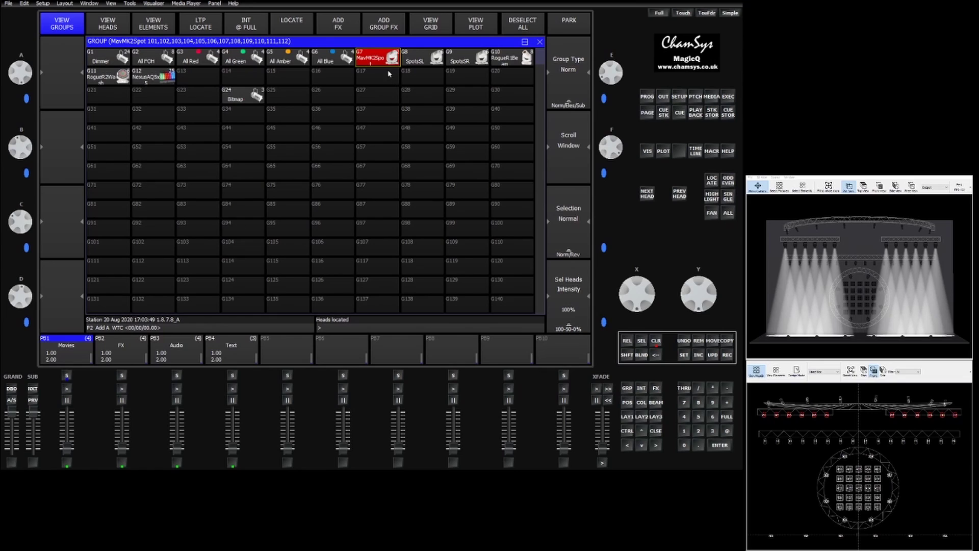
click(431, 26)
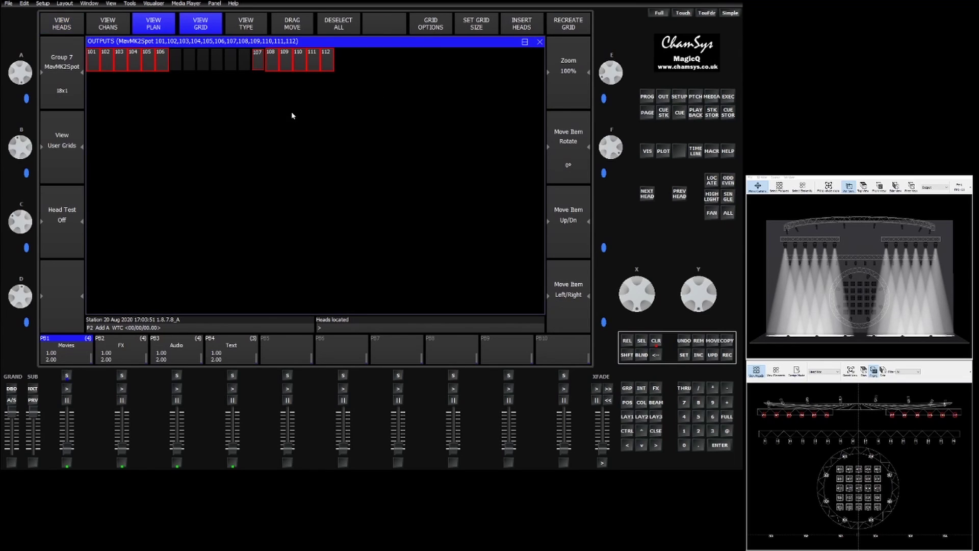
click(210, 31)
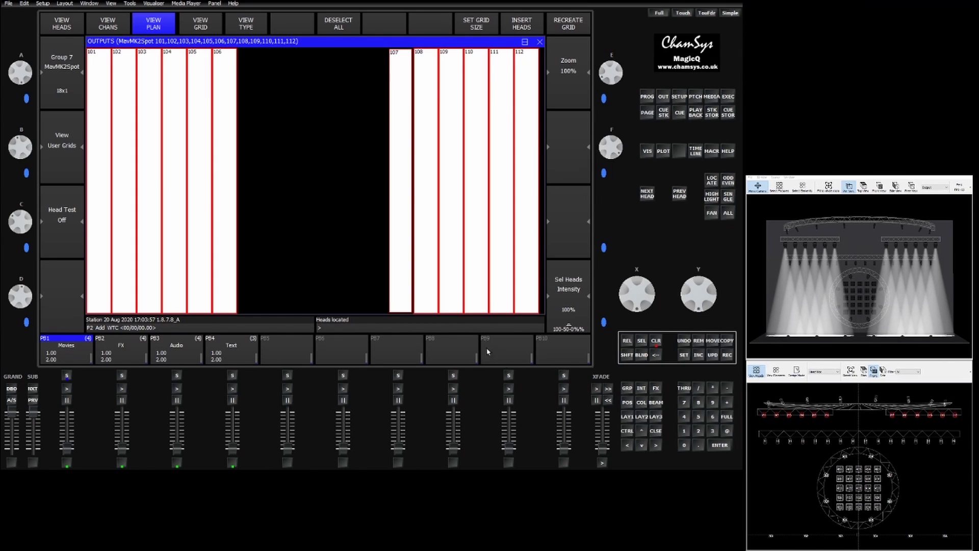
- Add the rainbowhoriz pixel map group FX to the RGB attribute of the MavMK2Spot heads
click(628, 388)
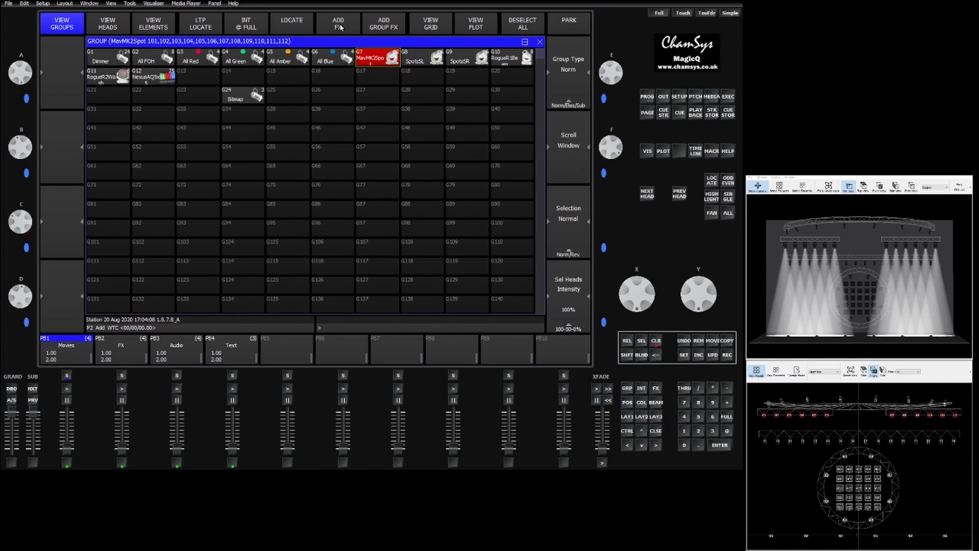
click(371, 27)
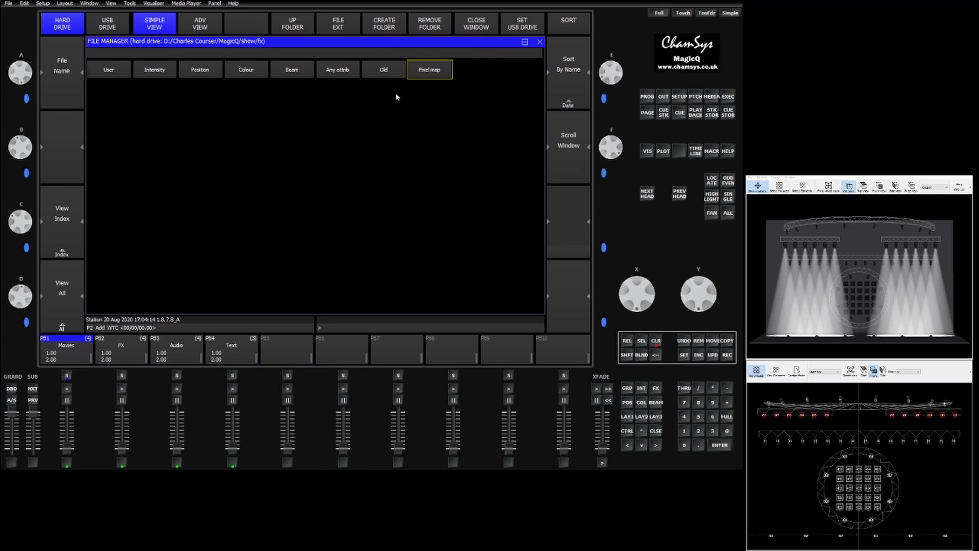
click(435, 70)
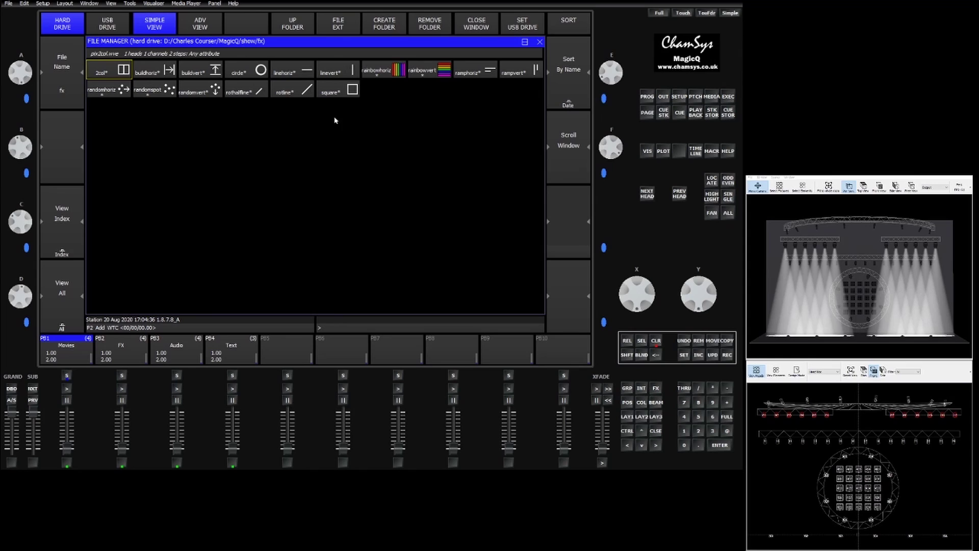
click(395, 74)
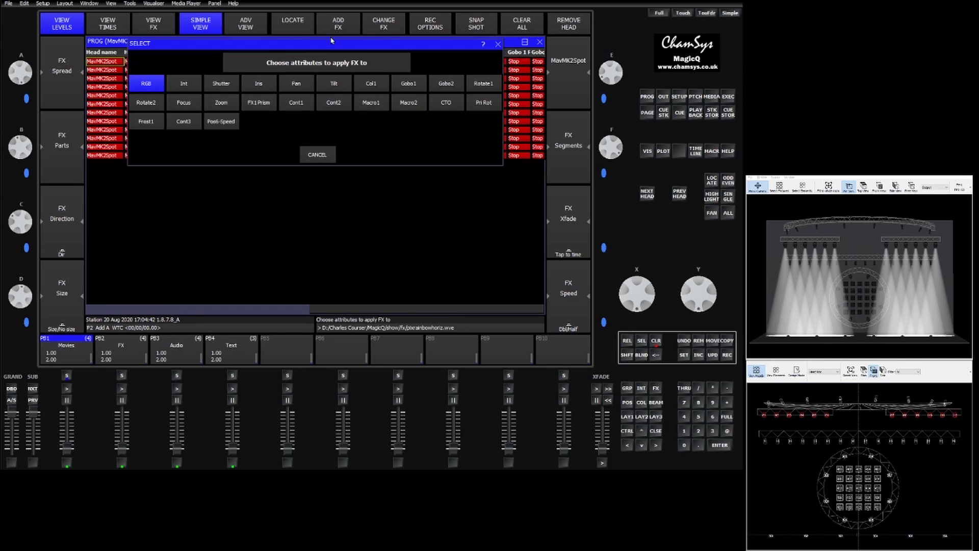
click(146, 84)
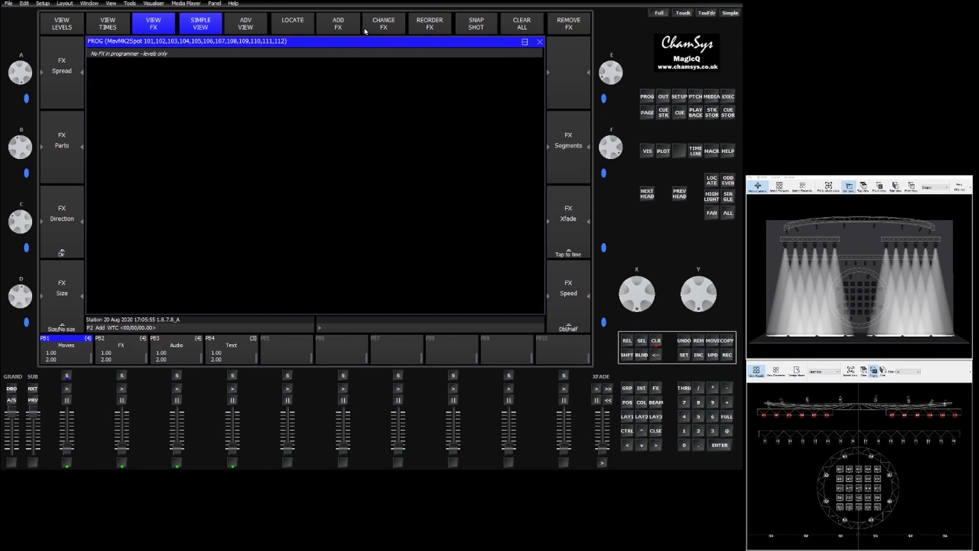
- Apply the rothalfline pixel map FX to RGB on the MavMK2Spot heads and remove it again
click(365, 30)
click(427, 68)
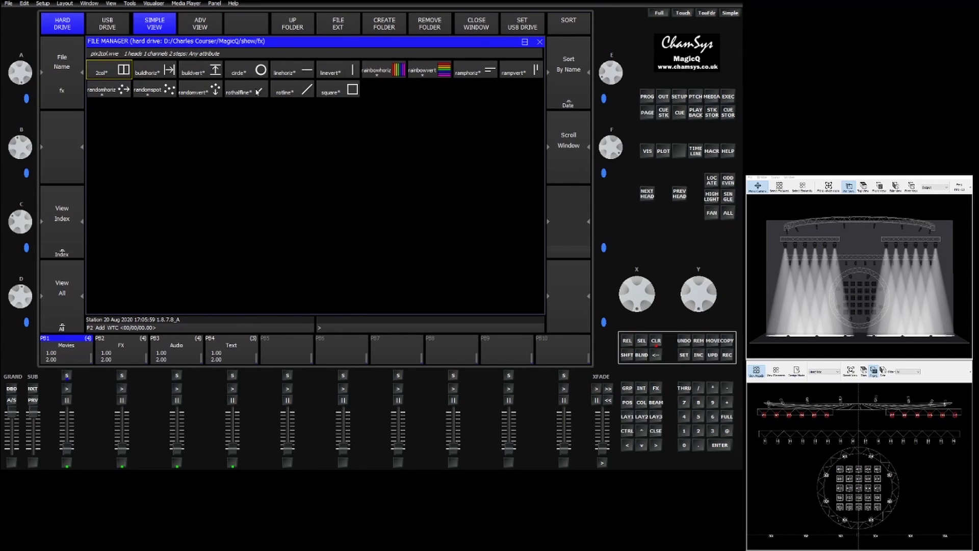
click(258, 92)
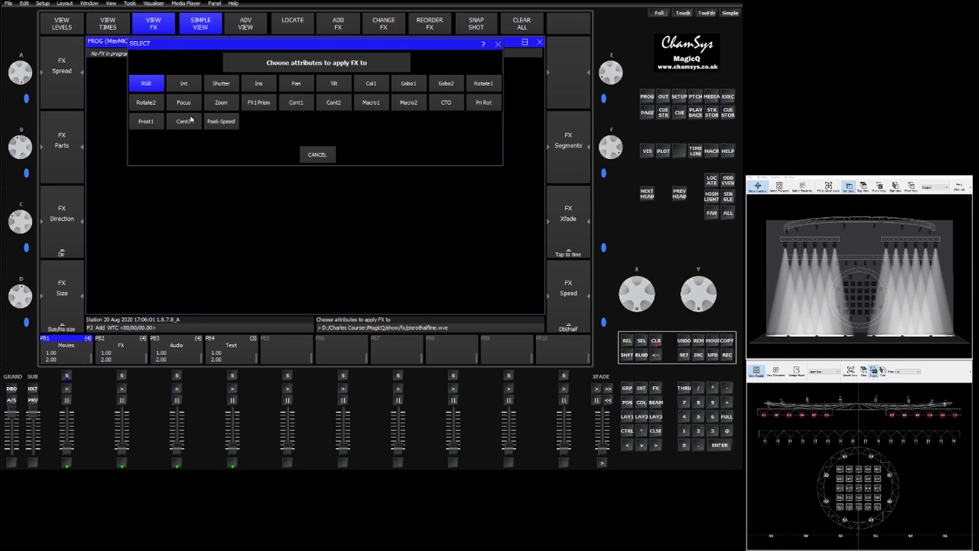
click(147, 85)
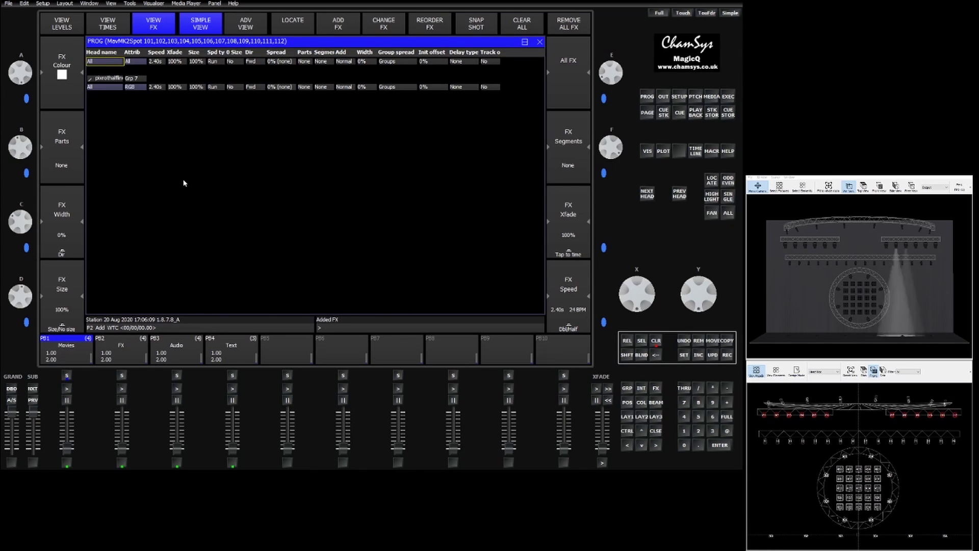
click(582, 23)
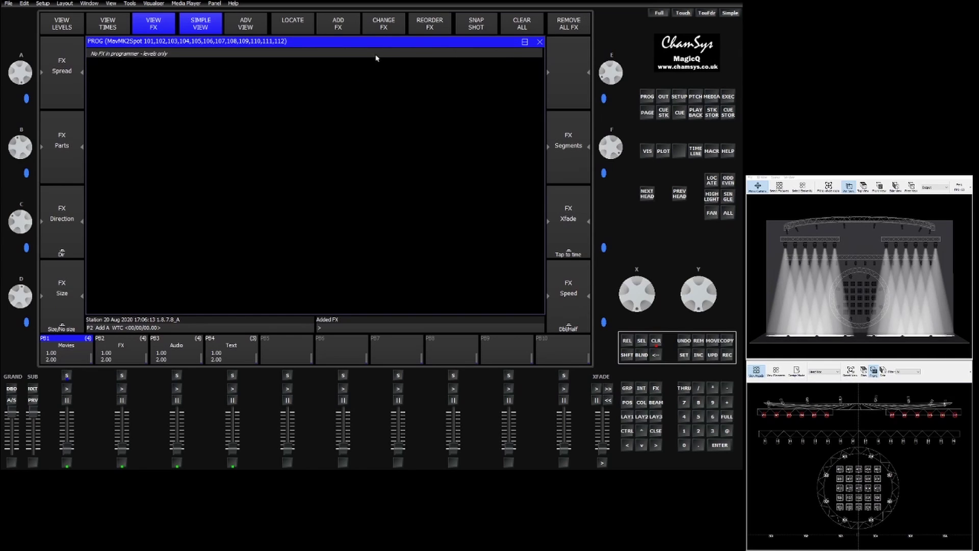
- Add the square pixel map FX to the Int attribute of the MavMK2Spot heads
click(337, 26)
click(437, 69)
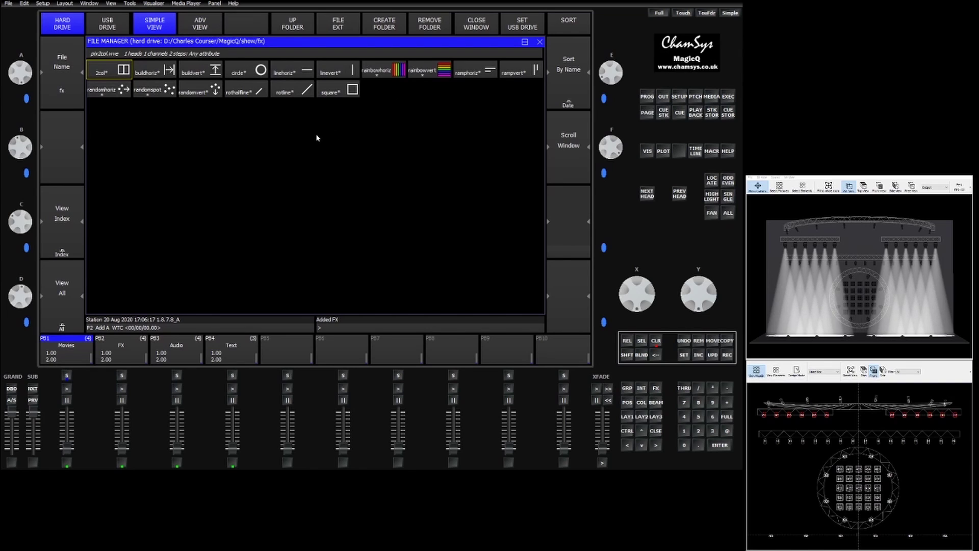
click(345, 93)
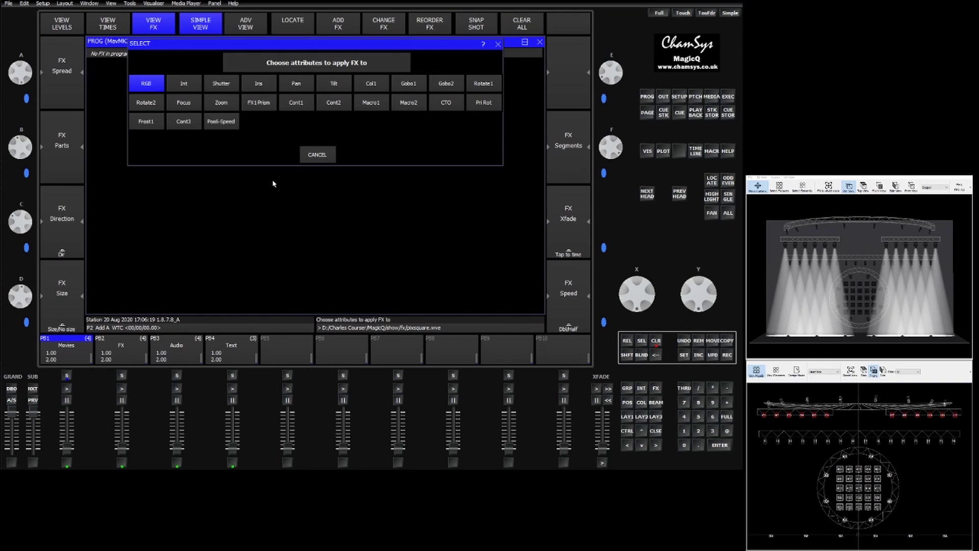
click(184, 86)
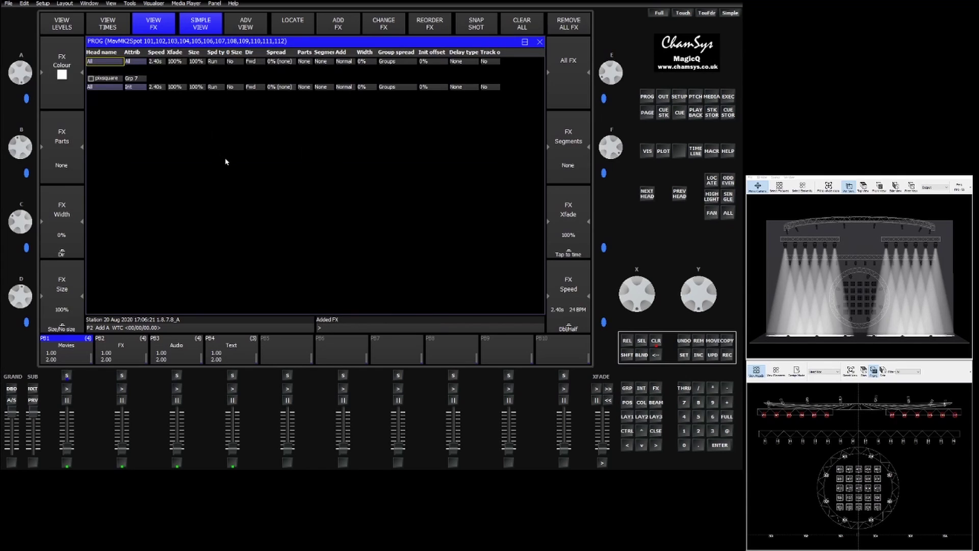
- Set the MavMK2Spot heads' intensity to 0% and their colour to Yellow
click(727, 432)
key(Return)
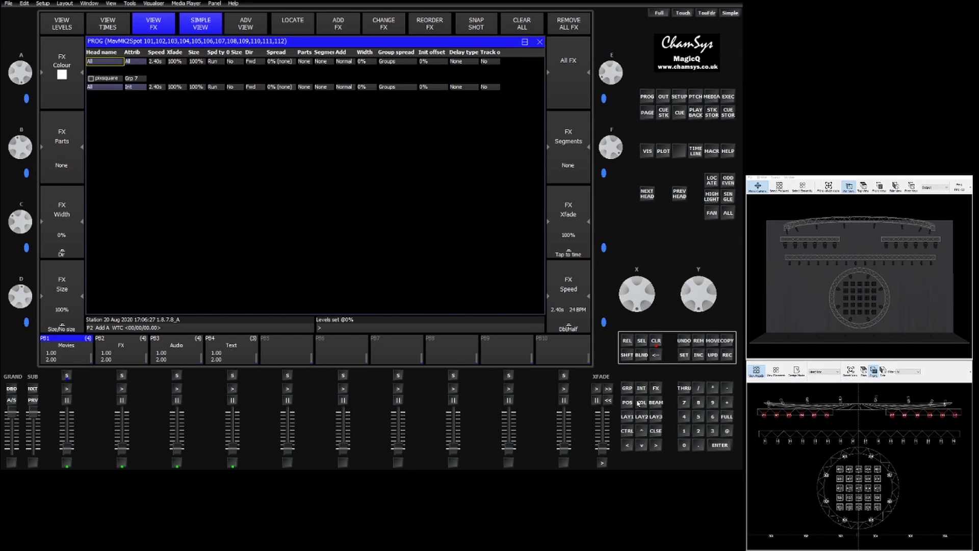
key(alt+c)
click(246, 203)
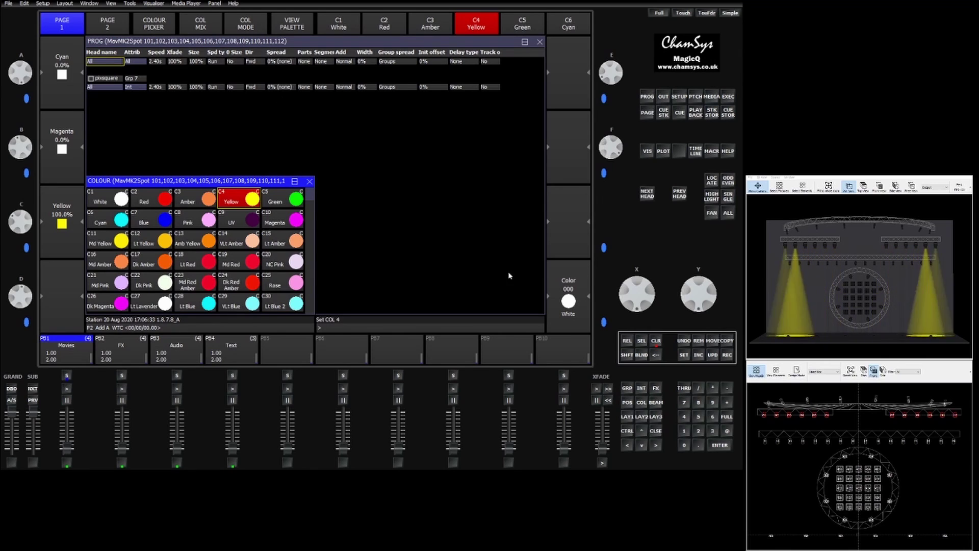
- Clear the programmer and select the RogueR2Wash, MavMK2Spot and RogueR1Beam groups together in the enlarged group window
click(656, 341)
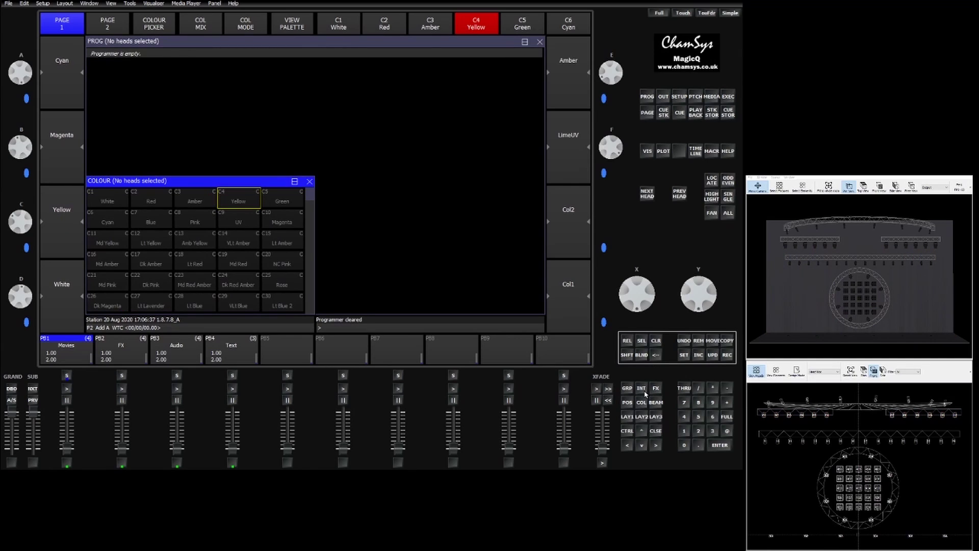
click(628, 416)
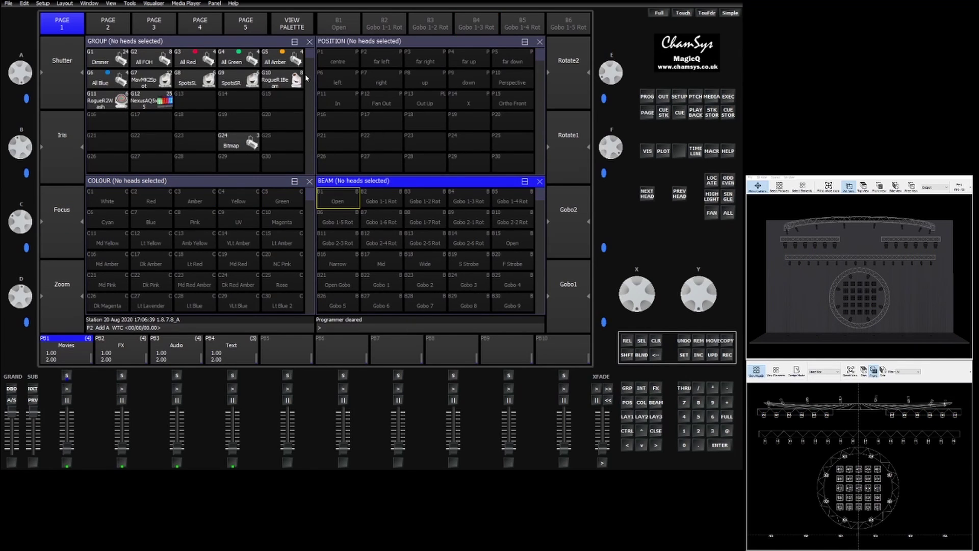
click(294, 42)
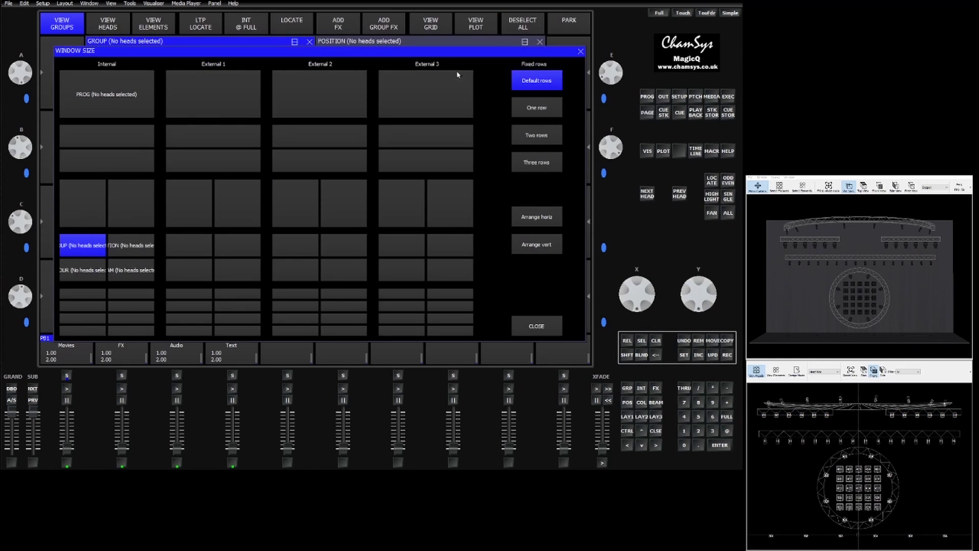
click(91, 94)
click(106, 79)
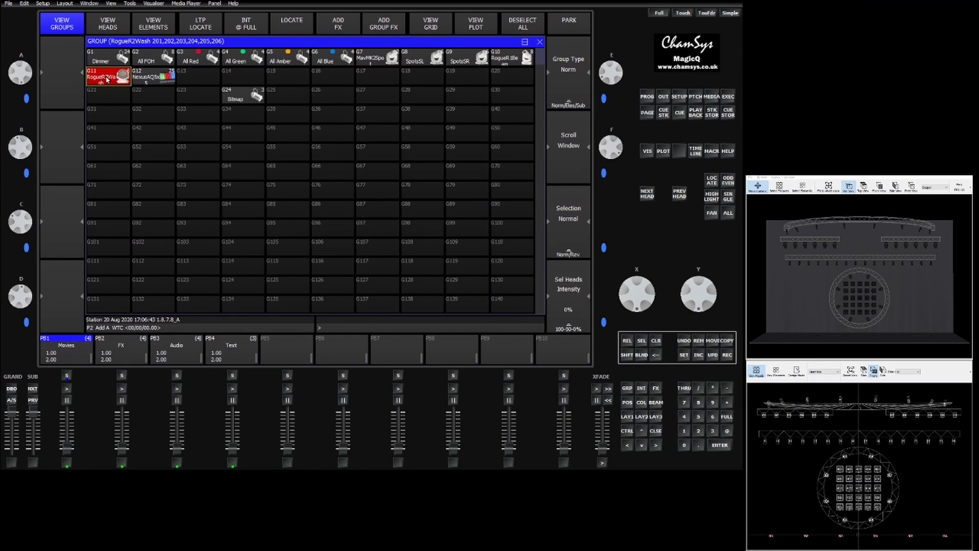
key(shift)
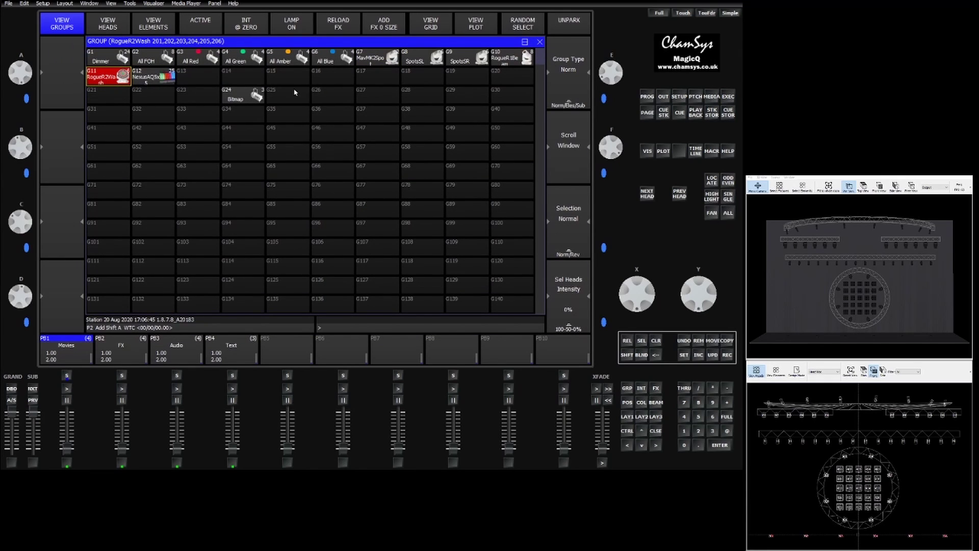
shift+click(380, 60)
shift+click(508, 60)
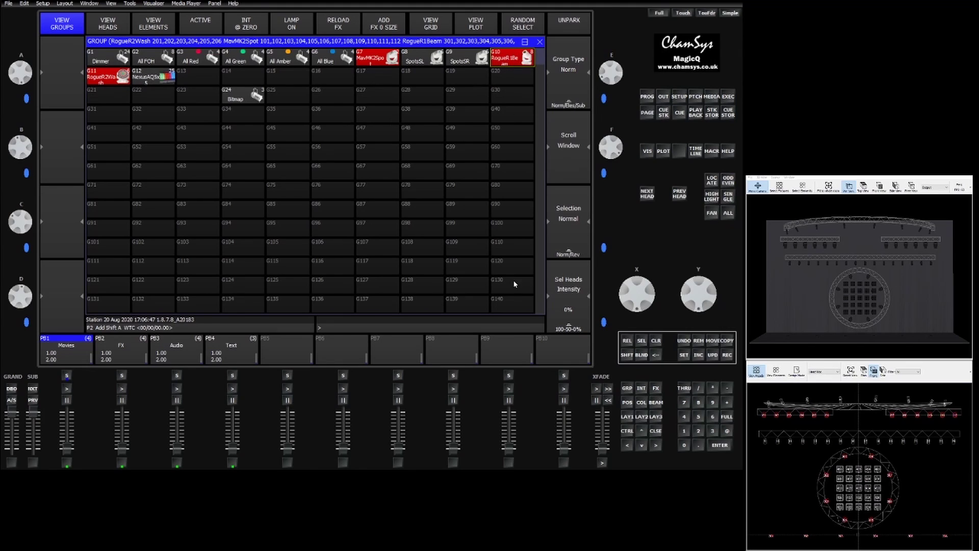
- Record the selected heads as group 26 and name it All ML
click(730, 357)
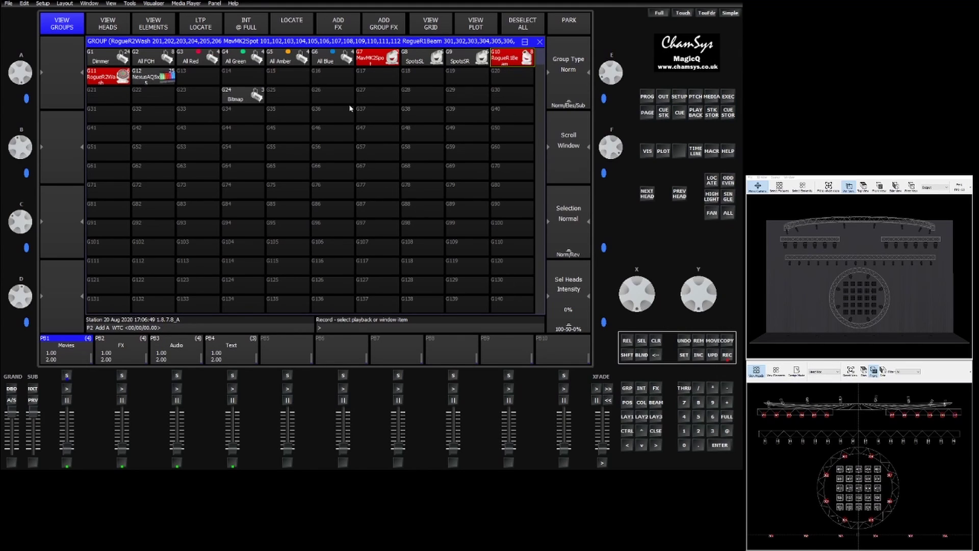
click(339, 93)
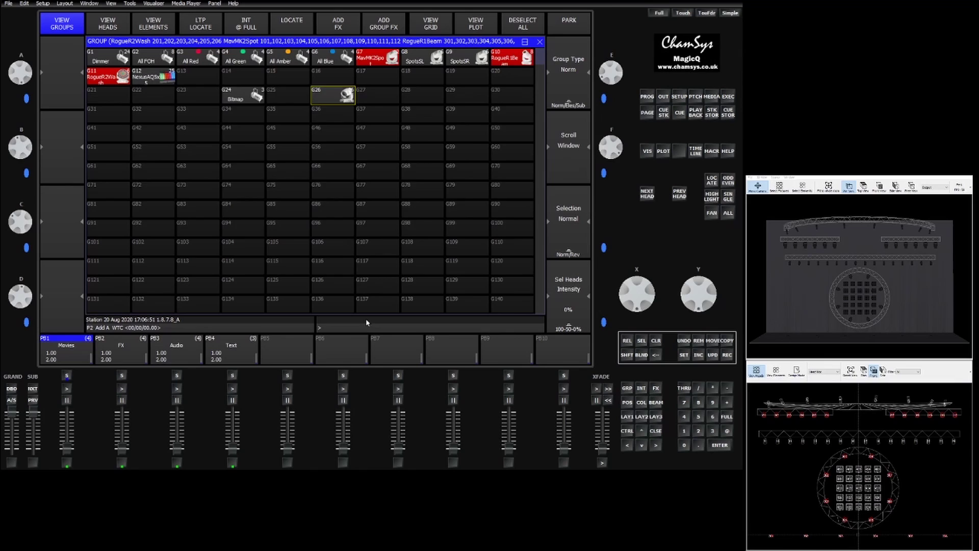
text(All M)
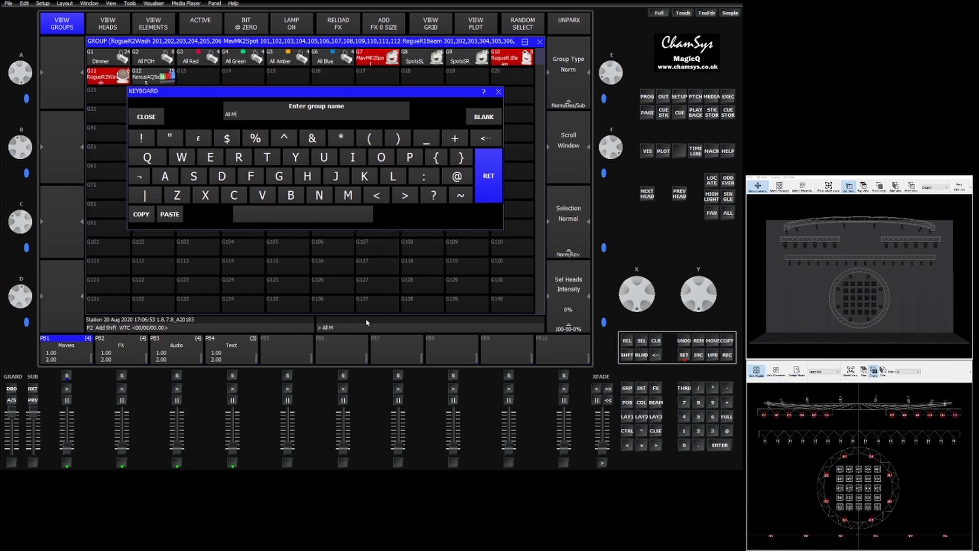
text(L)
key(Return)
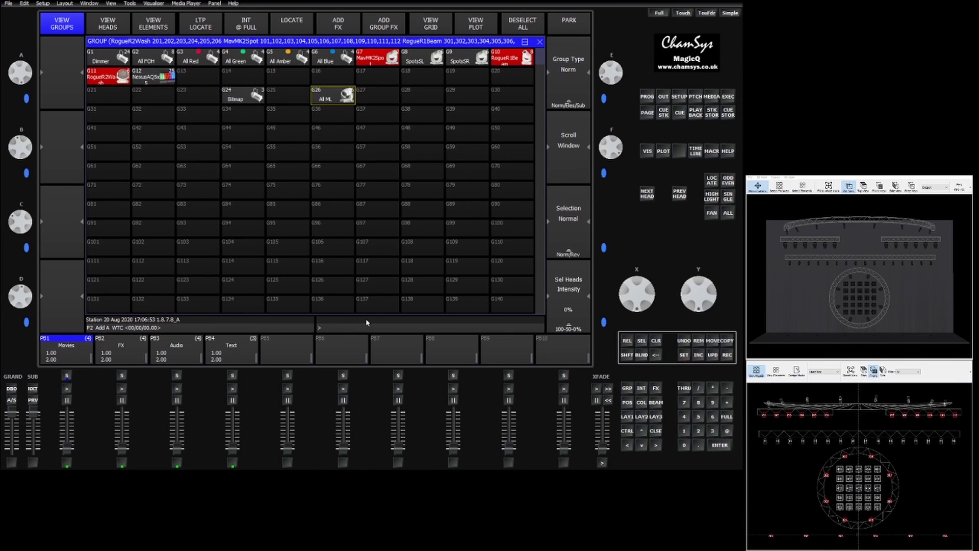
- View the grid of the All ML group and set its size to 20/20
click(326, 100)
click(431, 27)
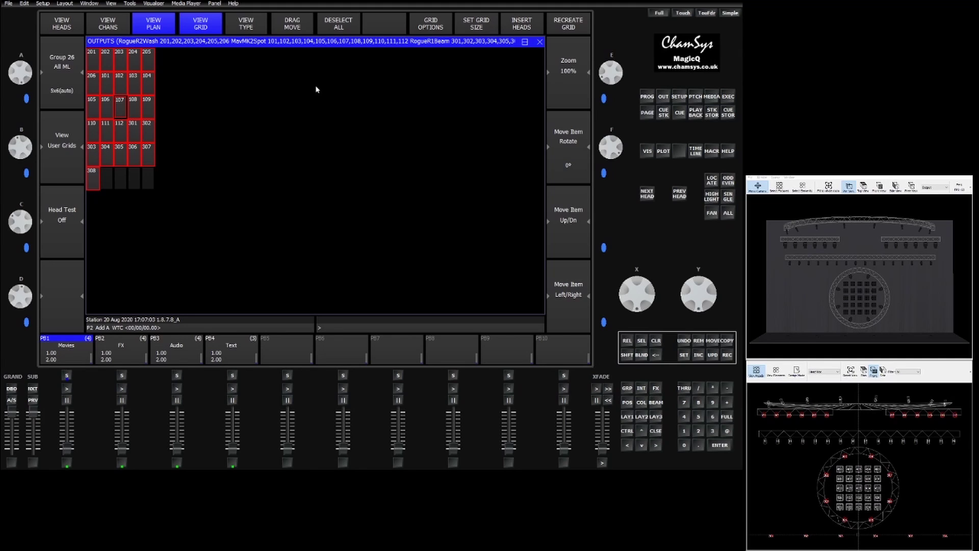
click(475, 26)
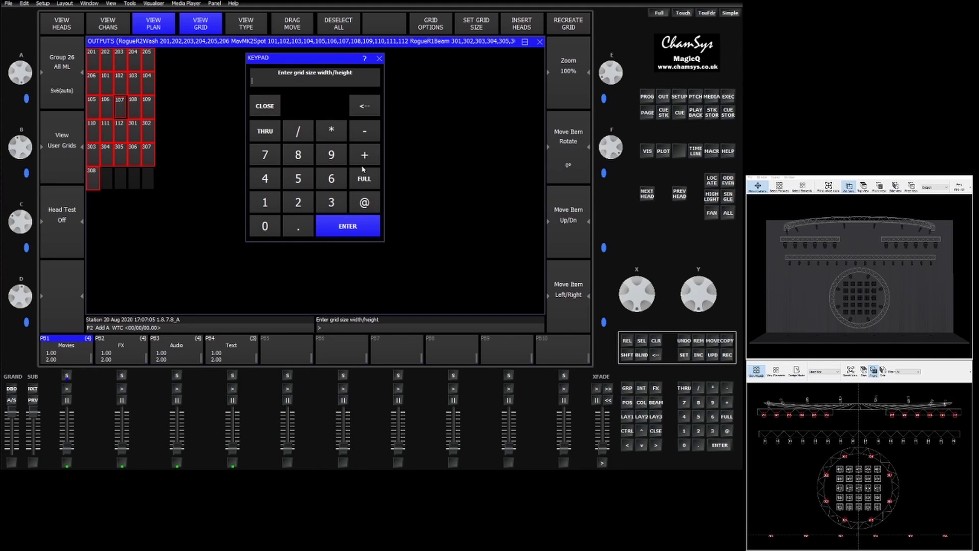
text(20/20)
key(Return)
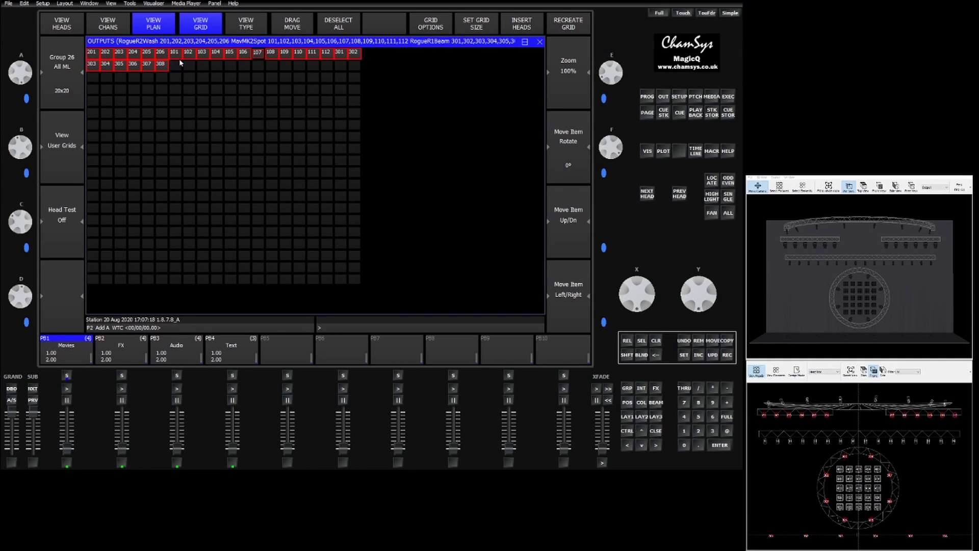
- Move head 303 out of the second row to column 11, row 7 of the grid
click(199, 89)
drag(93, 65, 191, 126)
click(286, 24)
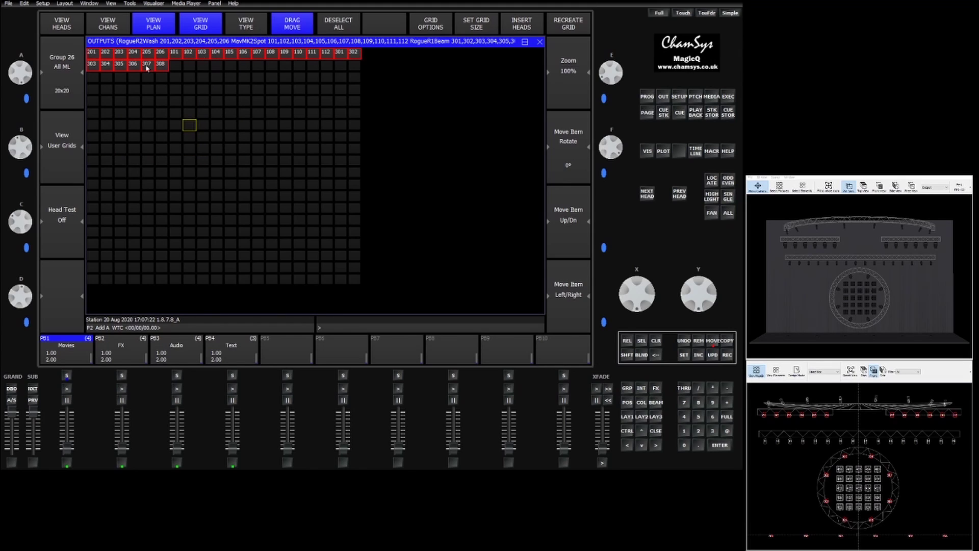
drag(92, 65, 229, 123)
- Clear the programmer, select only head 303 and highlight it to locate it on the circular truss
click(709, 196)
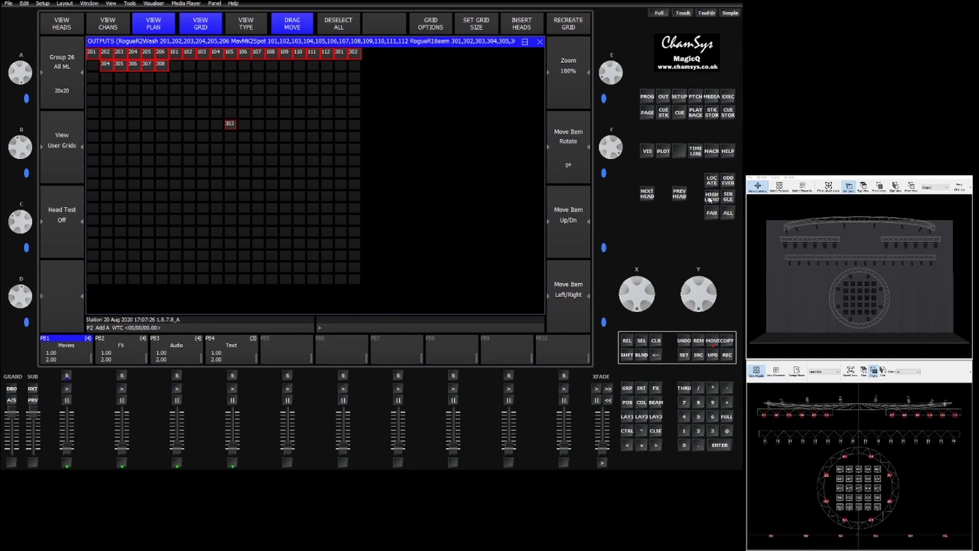
click(657, 342)
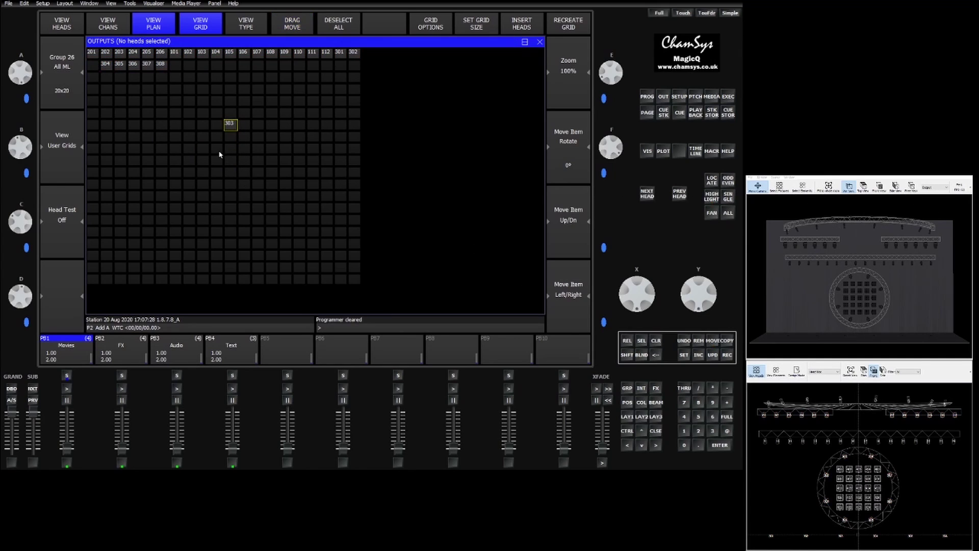
click(232, 126)
click(712, 196)
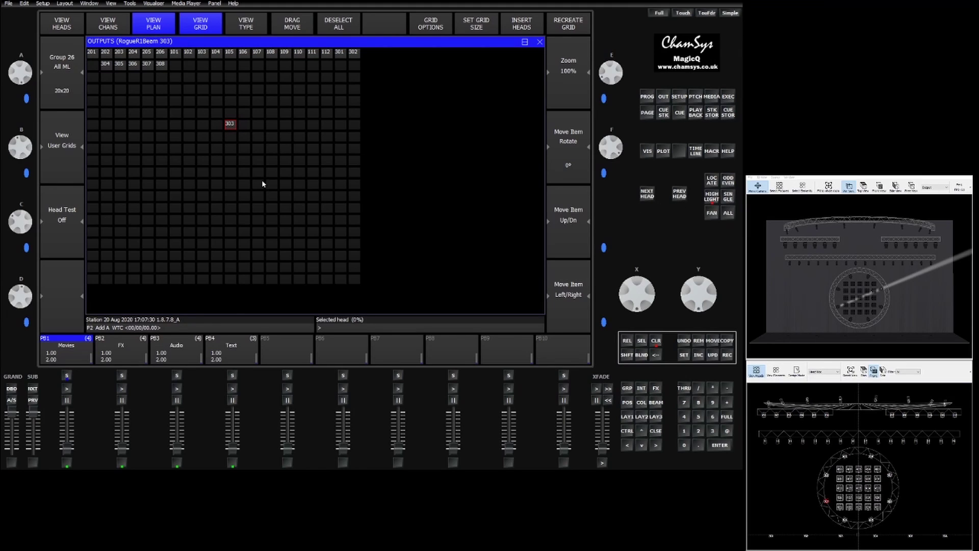
- Move head 303 to column 7, row 13, and heads 304 and 305 to columns 9 and 11 of row 15
drag(230, 126, 189, 184)
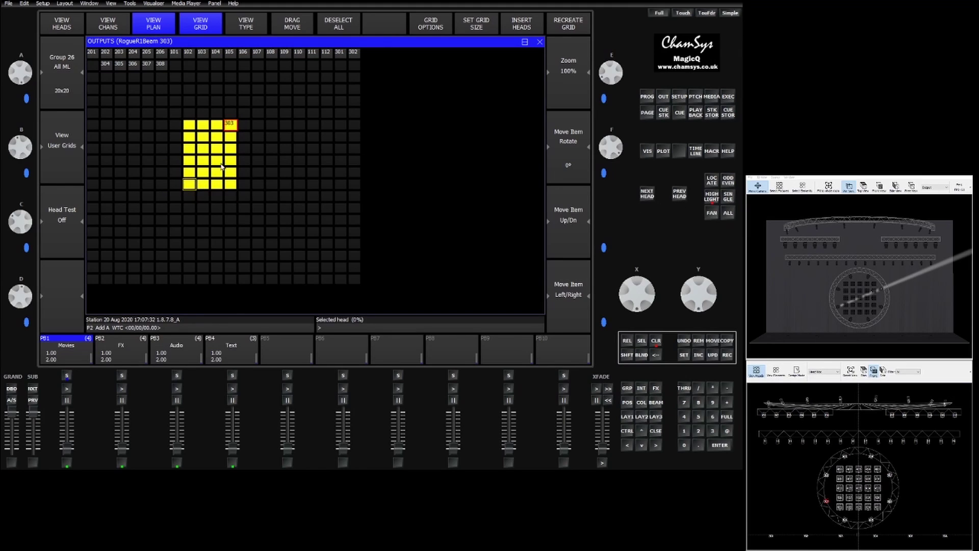
click(287, 29)
drag(230, 126, 176, 193)
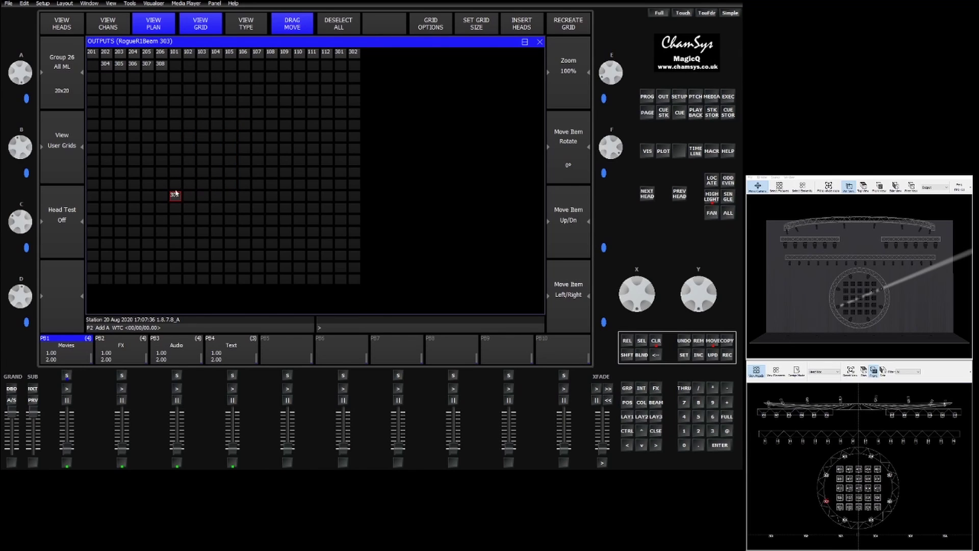
drag(104, 67, 204, 225)
drag(119, 66, 231, 220)
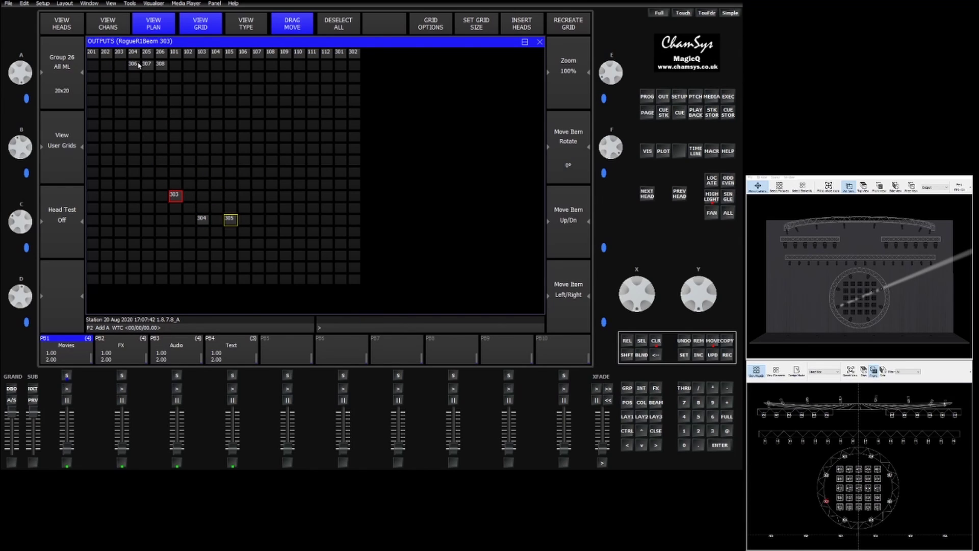
- Complete the ring: heads 306 and 307 in column 13 (rows 13, 10), 302 in column 7 (row 10), 308 and 301 in columns 11 and 9 (row 8)
drag(138, 65, 258, 198)
drag(149, 67, 259, 162)
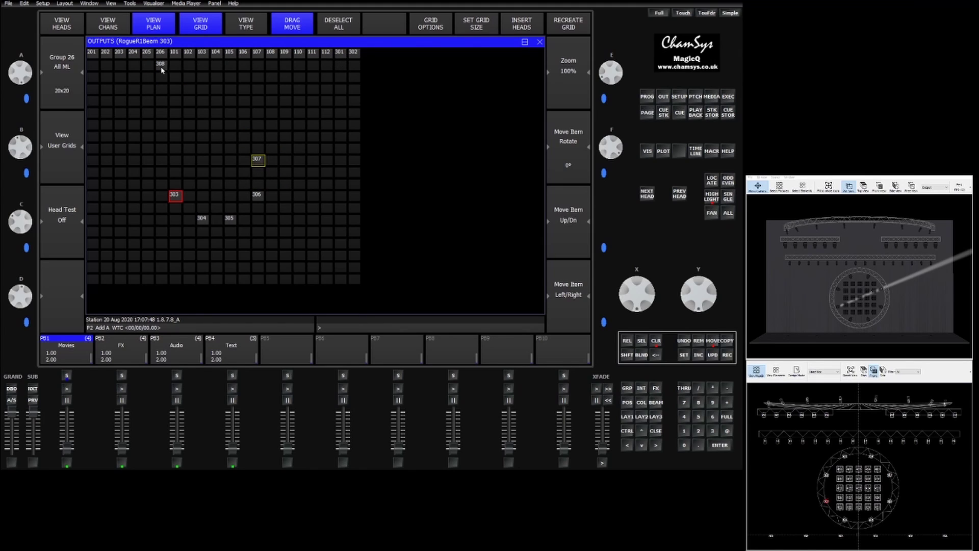
drag(161, 66, 229, 135)
click(353, 52)
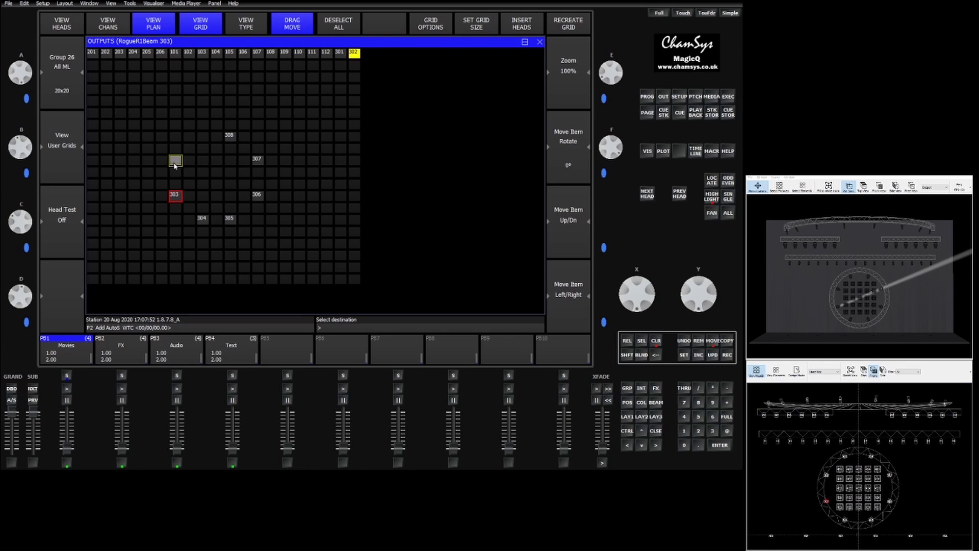
click(175, 161)
click(339, 52)
click(202, 136)
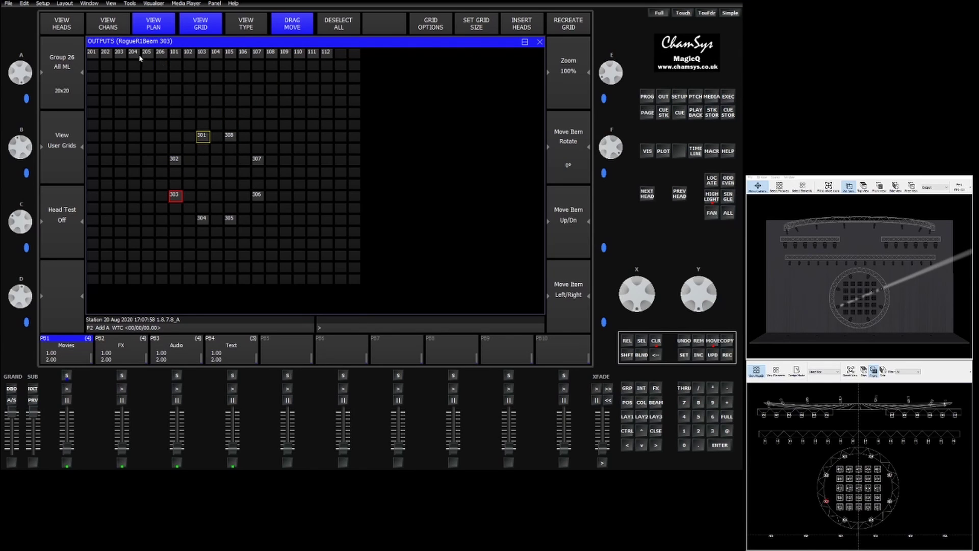
- Spread heads 201 to 206 across row 18 of the grid, in columns 2, 5, 8, 12, 15 and 18
click(92, 52)
click(105, 254)
click(106, 52)
click(147, 254)
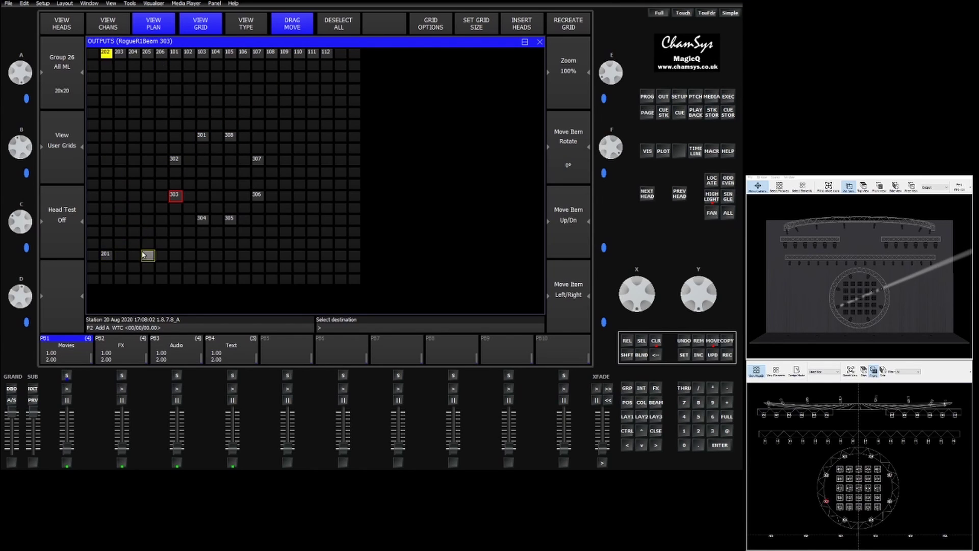
click(120, 53)
click(189, 254)
click(133, 52)
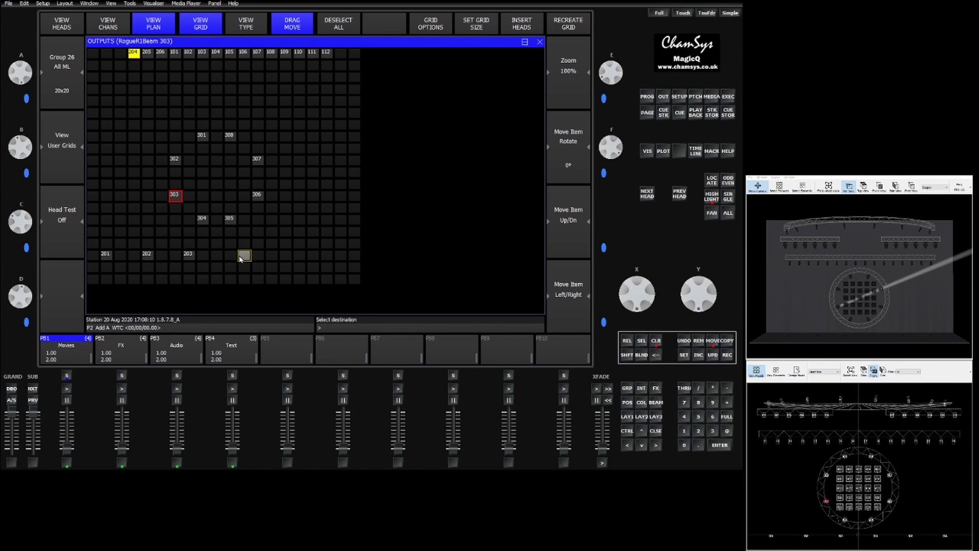
click(244, 255)
click(147, 53)
click(284, 254)
click(161, 52)
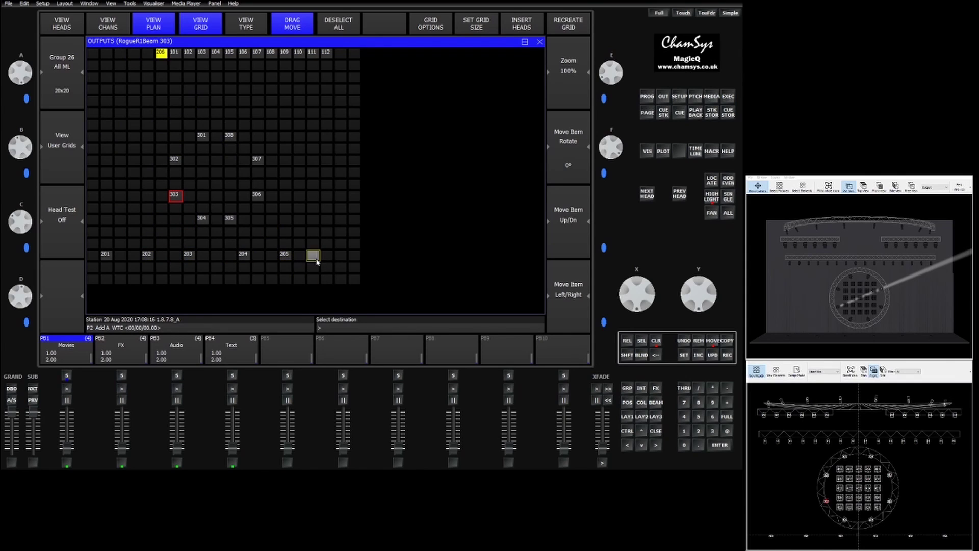
click(316, 260)
- Move heads 101 to 106 side by side into columns 1 to 6 of grid row 4
click(174, 52)
click(92, 88)
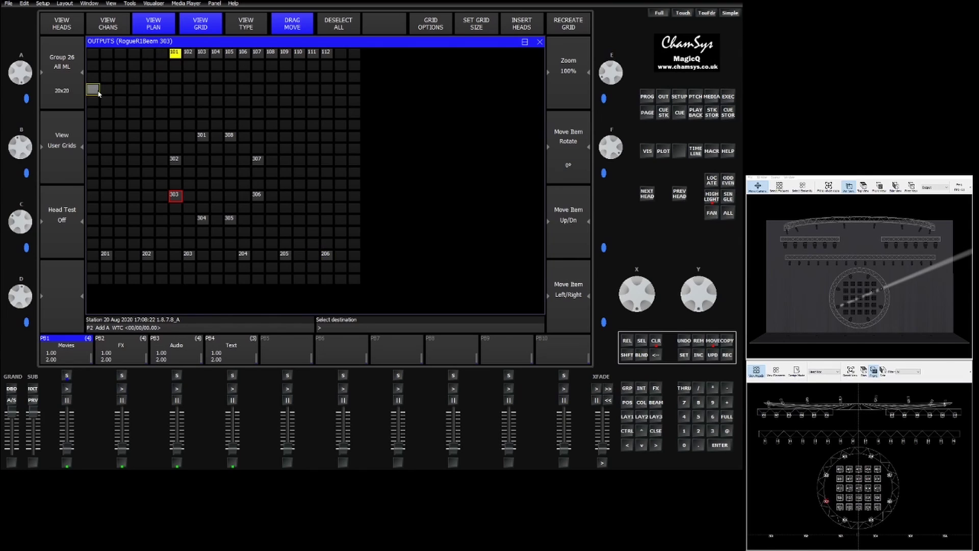
click(189, 53)
click(105, 89)
click(202, 52)
click(120, 90)
click(215, 52)
click(133, 89)
click(230, 52)
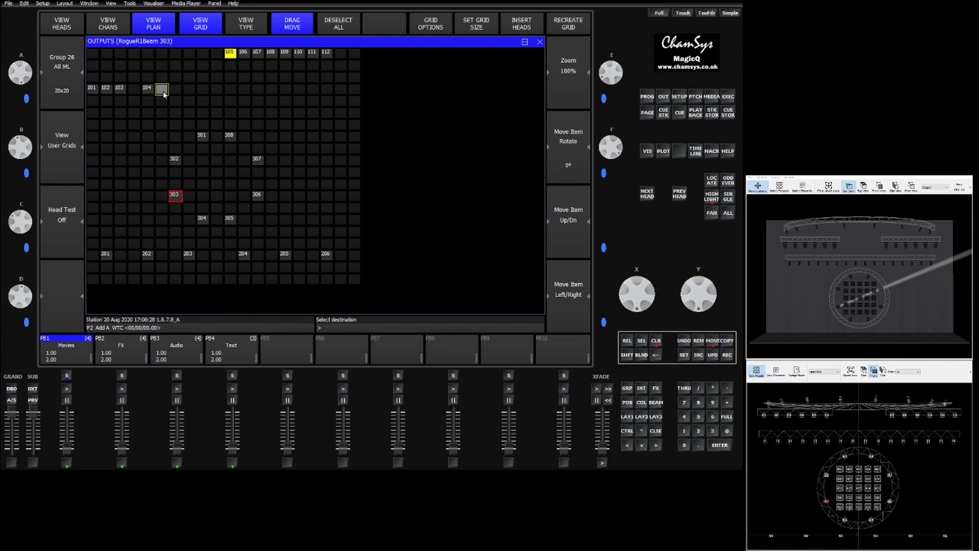
click(147, 89)
click(247, 53)
click(160, 89)
- Move heads 107 to 110 side by side into columns 14 to 17 of grid row 4
click(257, 52)
click(271, 90)
click(271, 53)
click(285, 89)
click(284, 52)
click(298, 90)
click(298, 52)
click(312, 90)
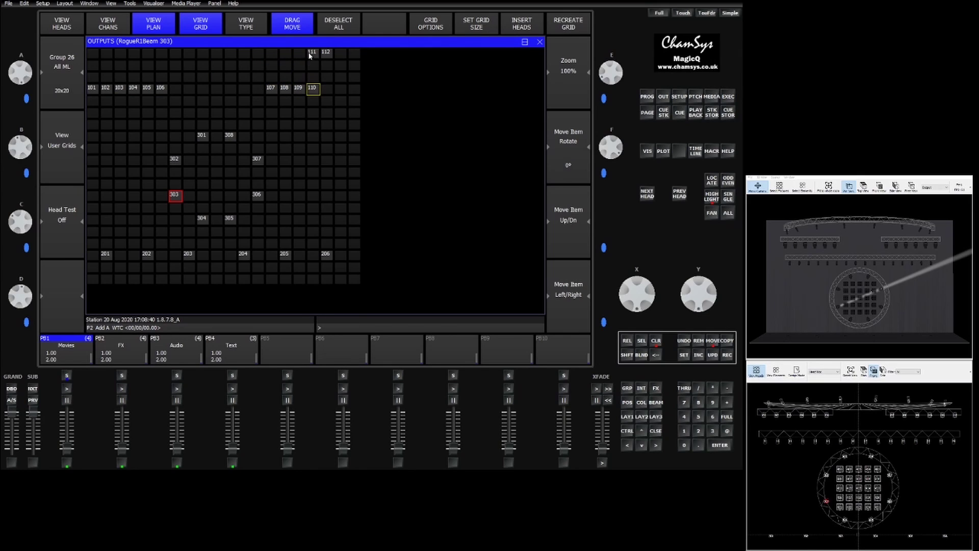
- Place heads 111 and 112 in columns 18 and 19 of row 4 and return the displaced head 110 to column 17
click(312, 52)
click(312, 90)
click(326, 53)
click(336, 92)
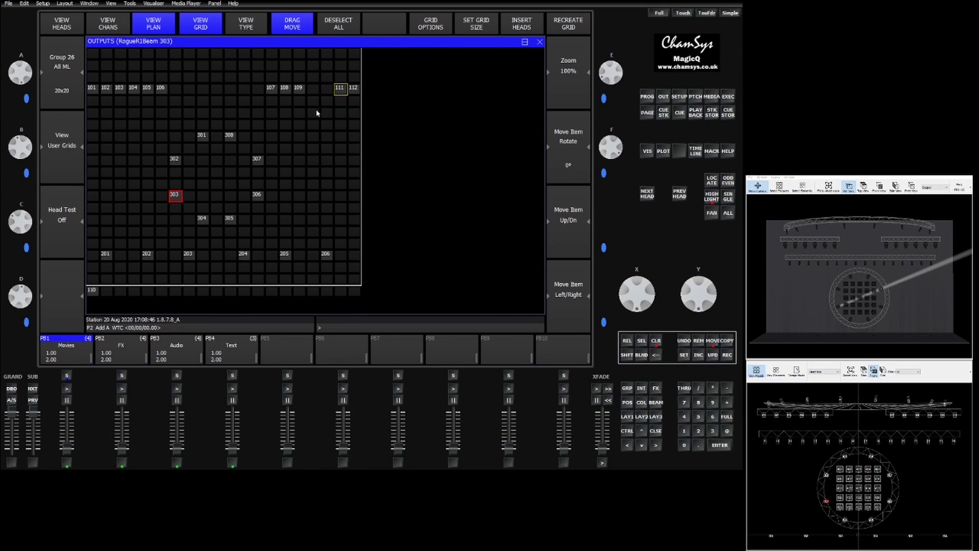
click(92, 291)
click(312, 90)
click(340, 90)
click(326, 89)
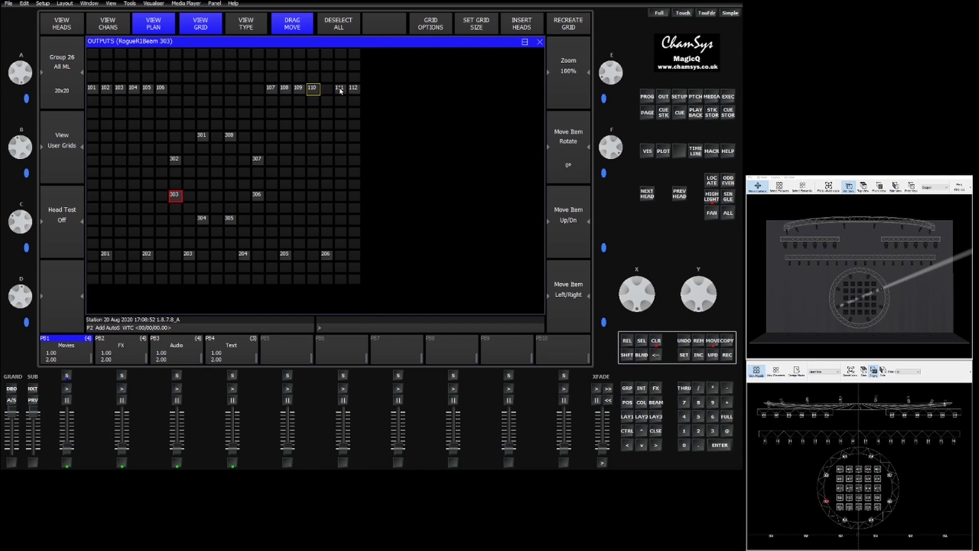
click(353, 89)
click(342, 89)
- End drag moving and shift the whole head arrangement up three rows so it starts in the grid's first row
click(292, 26)
drag(92, 90, 326, 255)
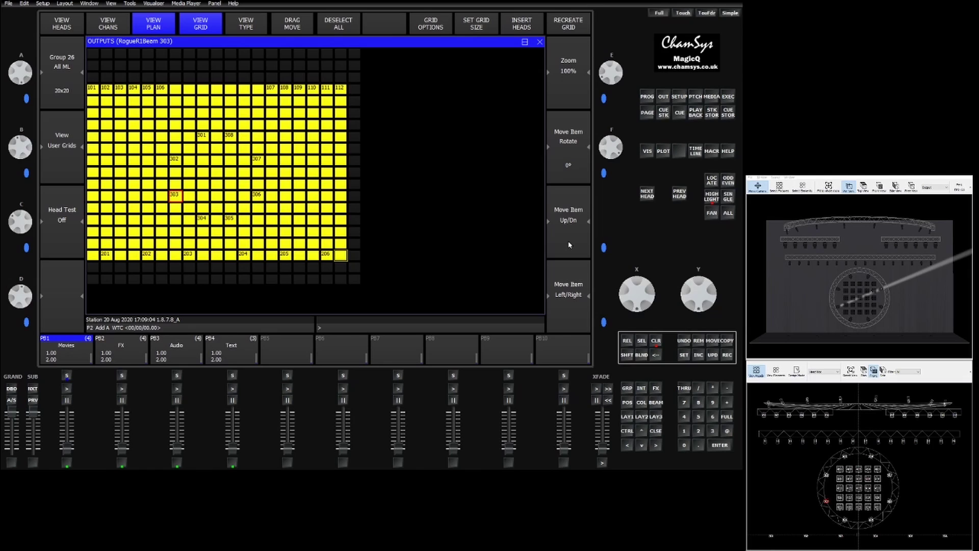
scroll(255, 204, down, 3)
click(272, 244)
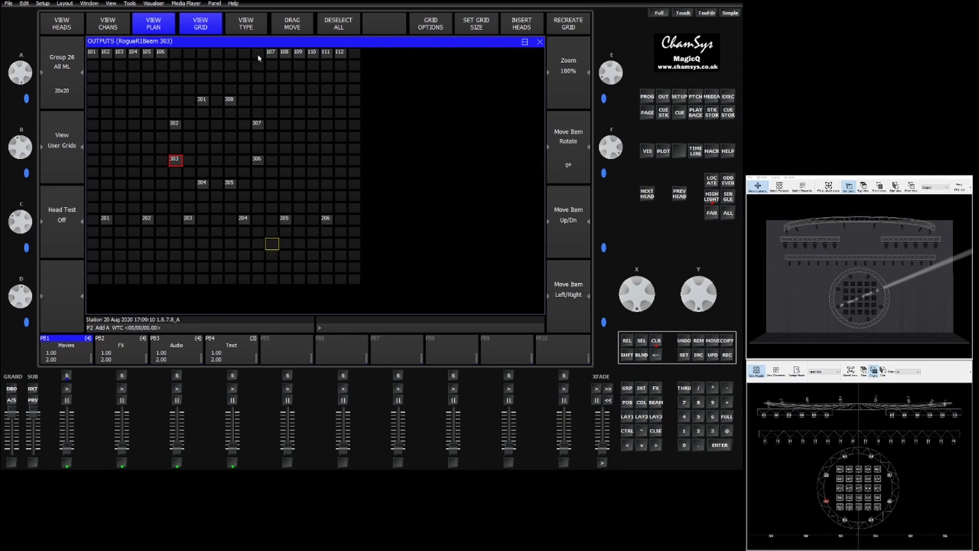
- Clear the head selection and set the All ML group's grid size to 19 wide by 16 high
click(285, 244)
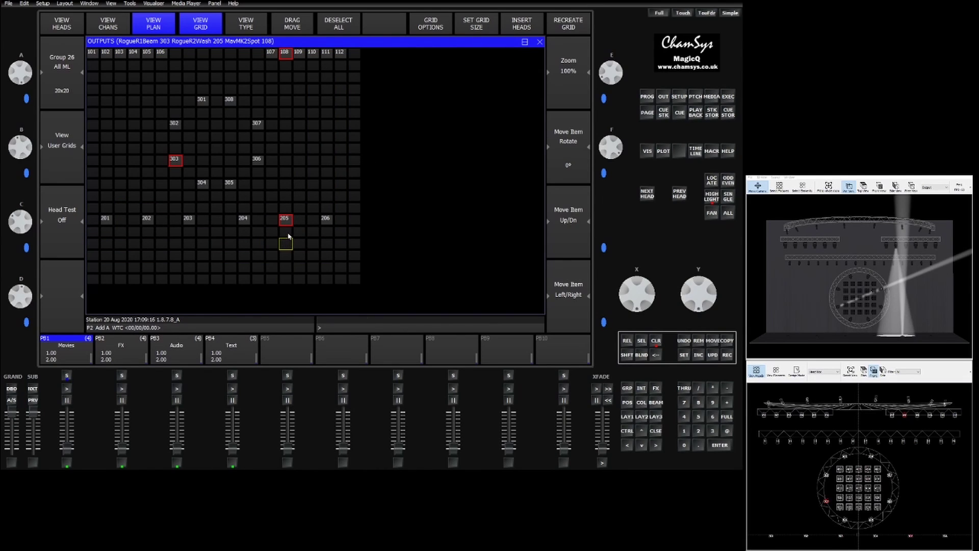
click(663, 346)
click(488, 31)
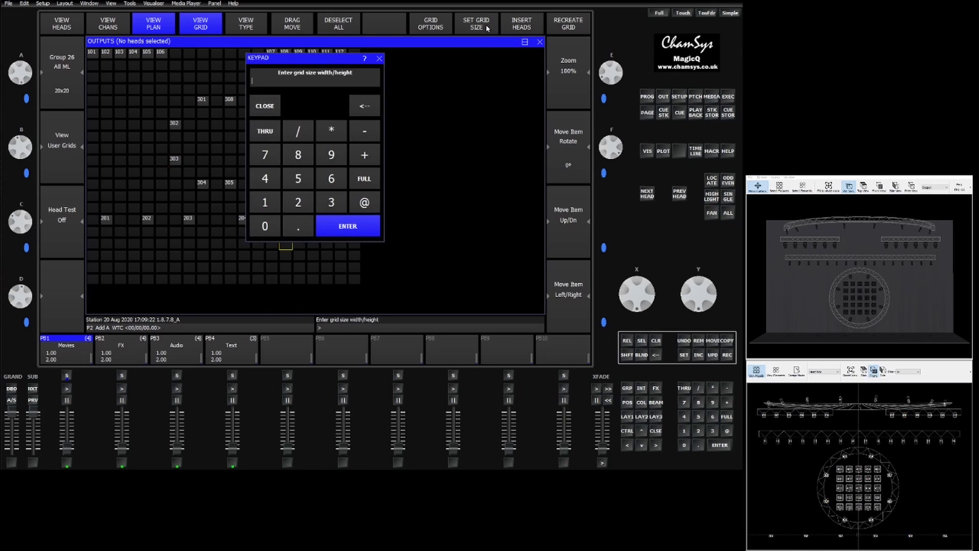
text(19,16)
key(Return)
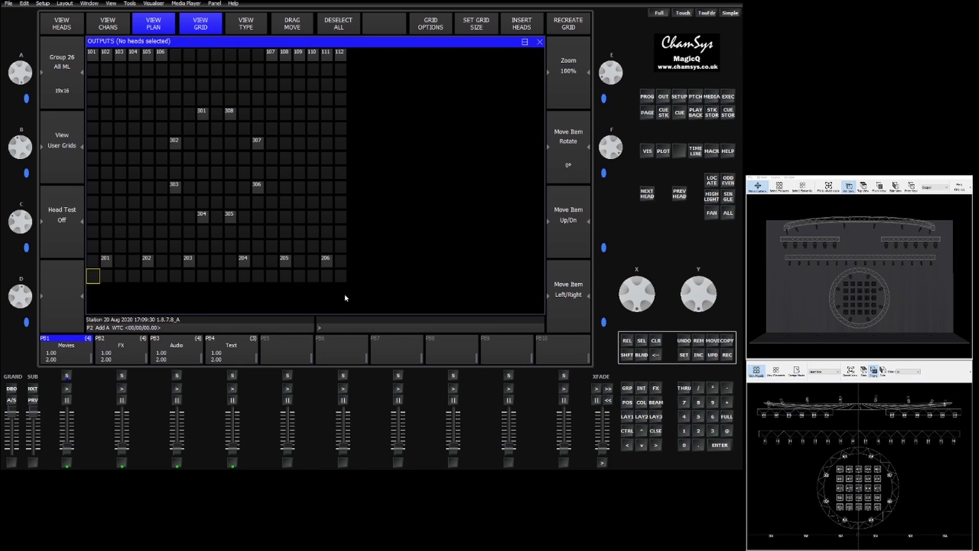
- Run the pixel map linevert FX on the intensity of the All ML group, and clear the programmer
click(627, 389)
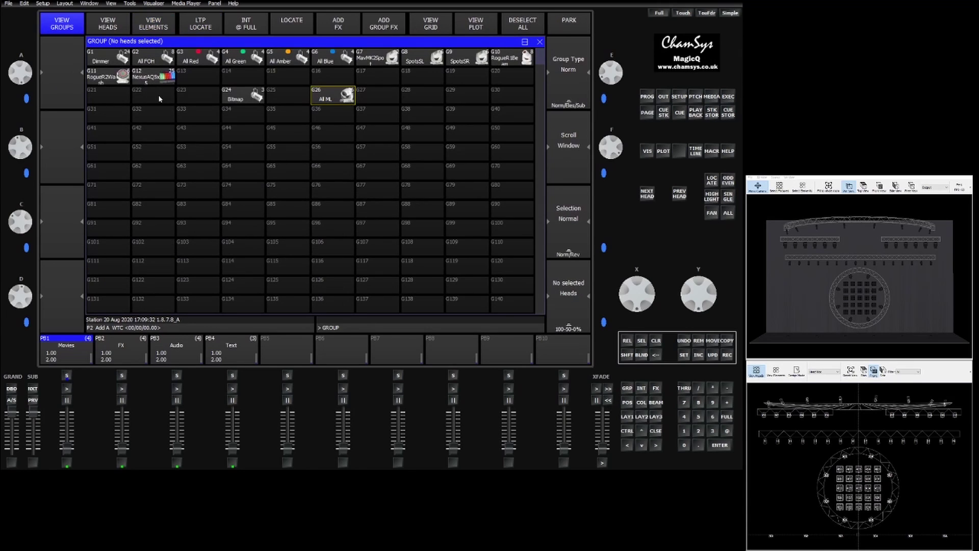
click(329, 97)
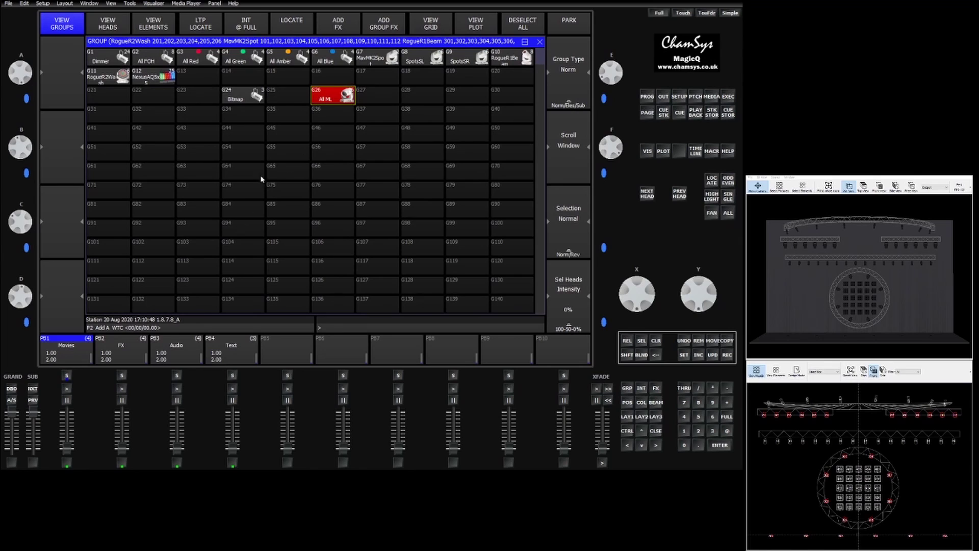
click(351, 25)
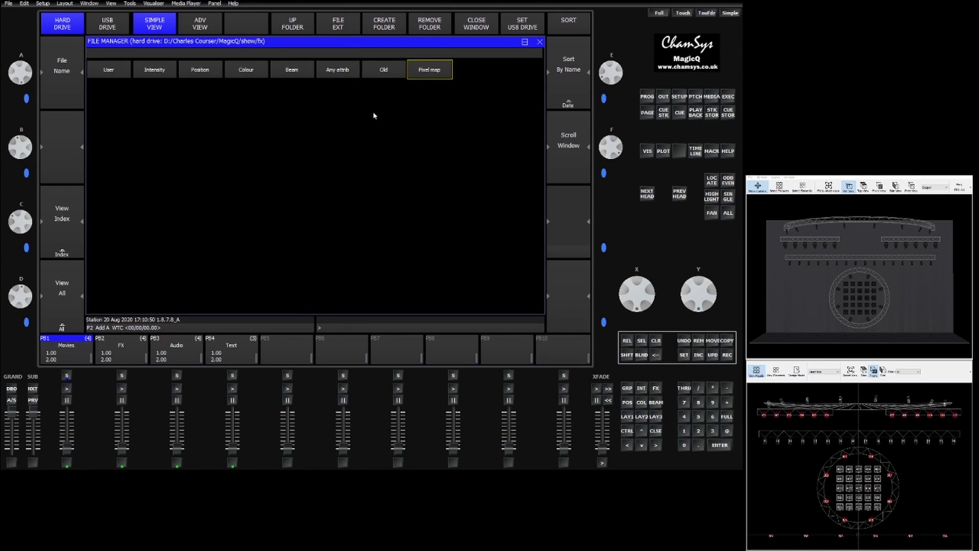
click(434, 78)
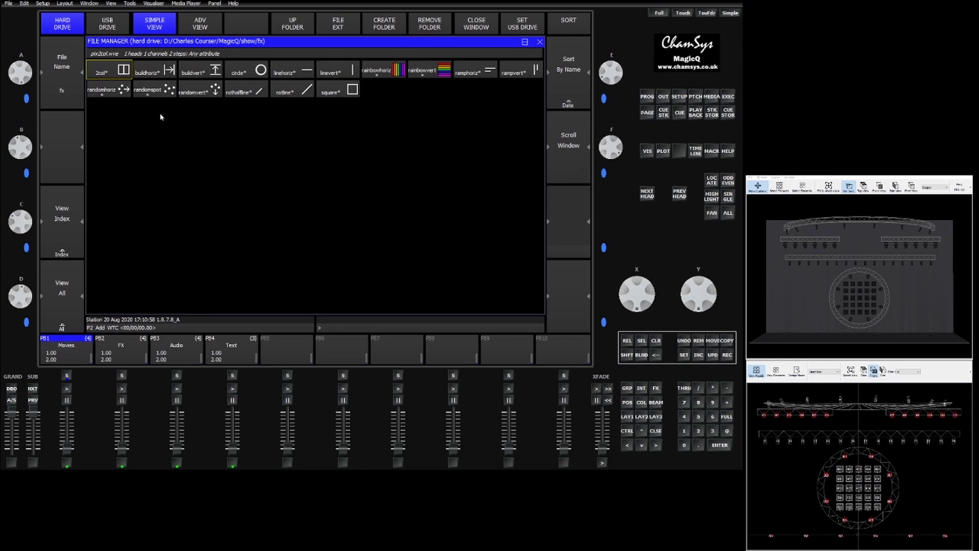
click(331, 71)
click(220, 88)
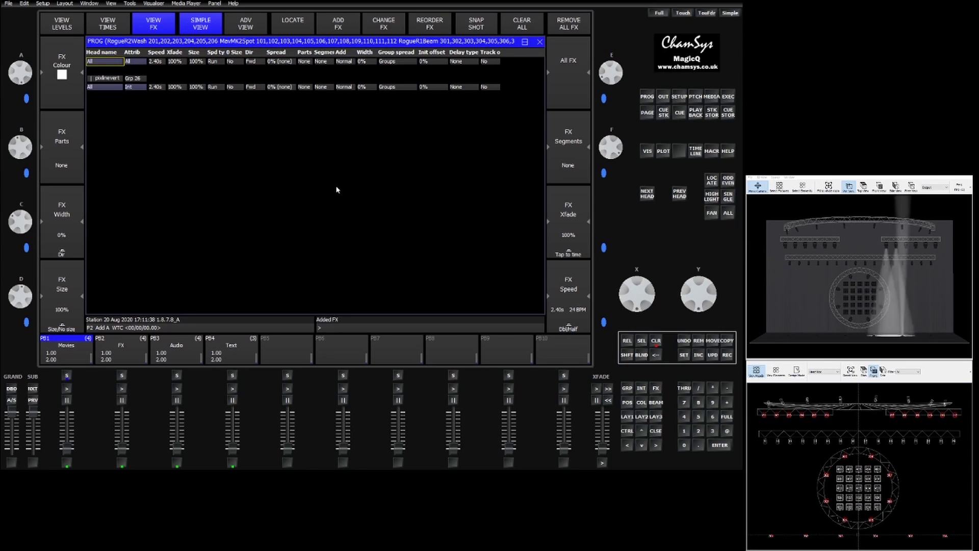
click(655, 341)
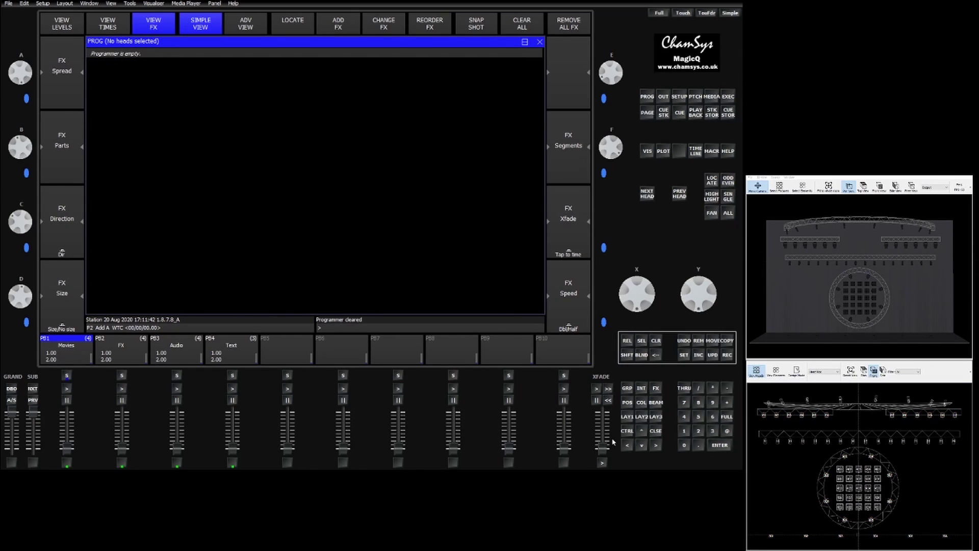